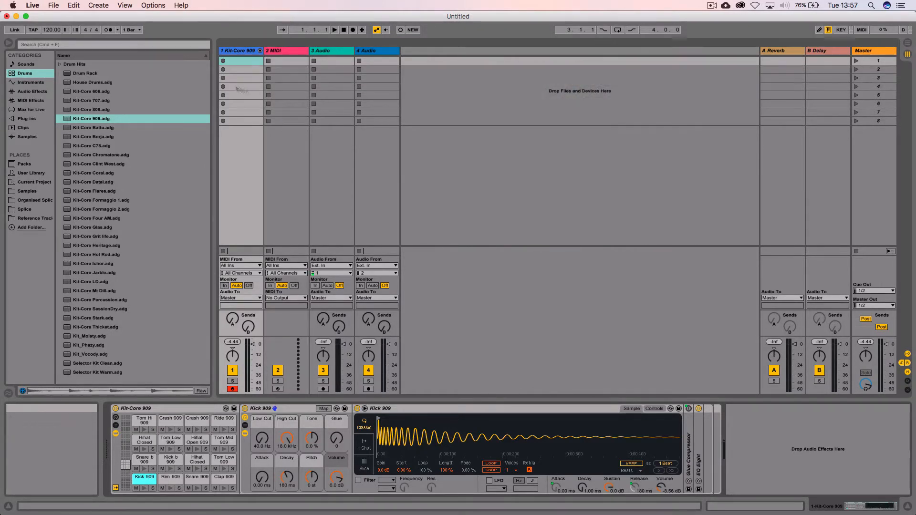
Delete the Kit-Core 909 track, insert a new MIDI track in its place and select the first MIDI track.
{"action": "key", "text": "BackSpace"}
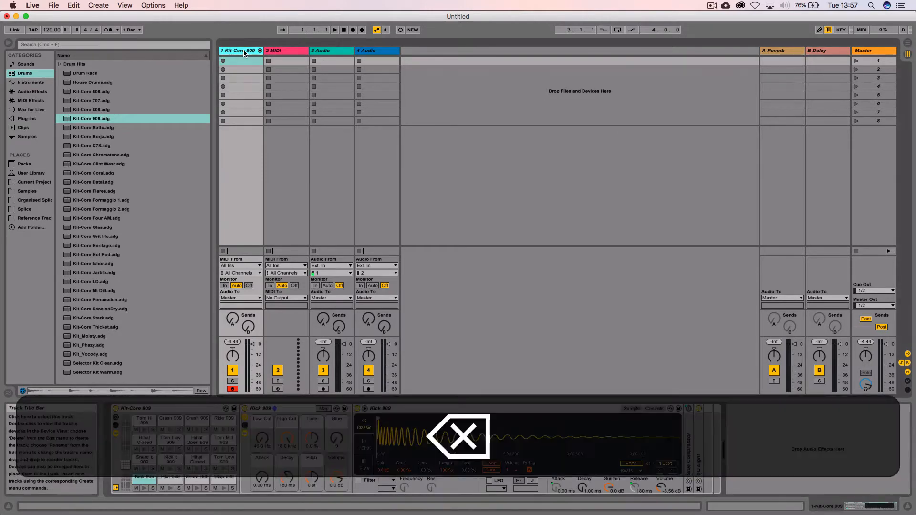
{"action": "key", "text": "shift+super+t"}
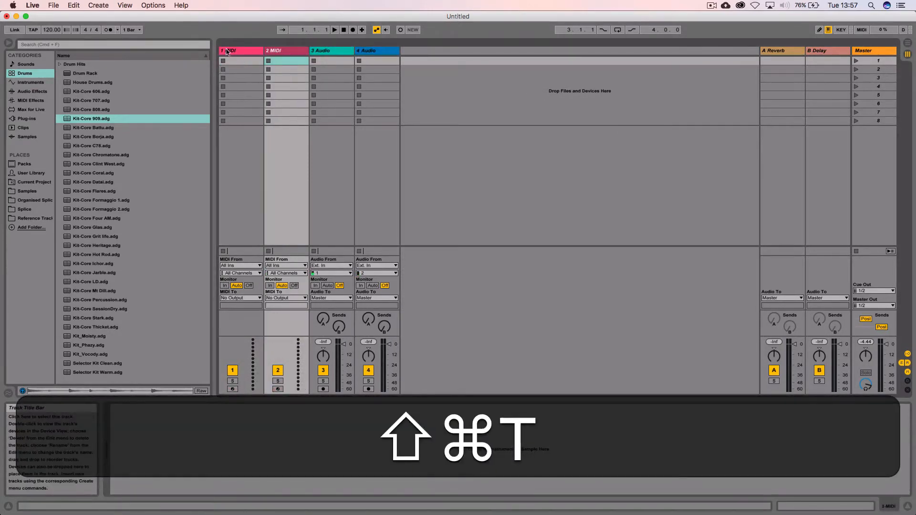
{"action": "left_click", "coordinate": [227, 51]}
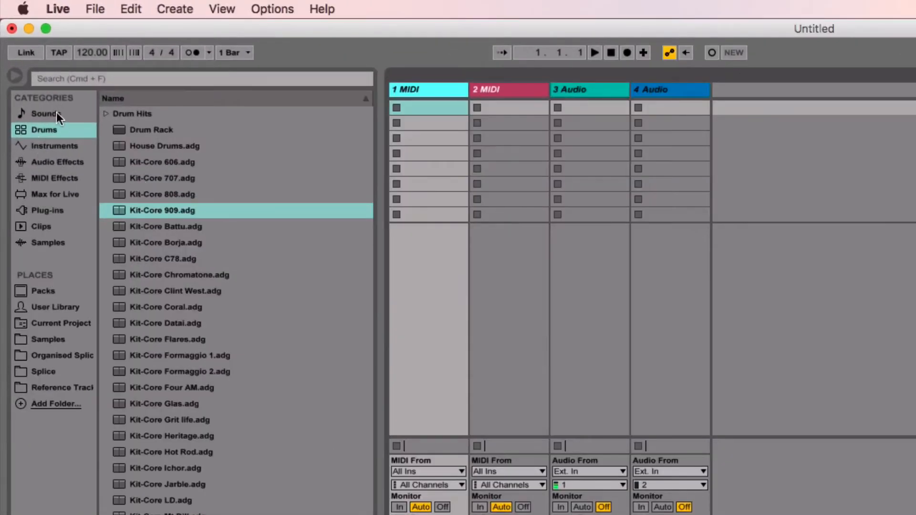
Preview the 606, 707, 808 and 909 core kits among the drum presets and load Kit-Core 909.adg onto the first MIDI track.
{"action": "left_click", "coordinate": [56, 113]}
{"action": "left_click", "coordinate": [57, 130]}
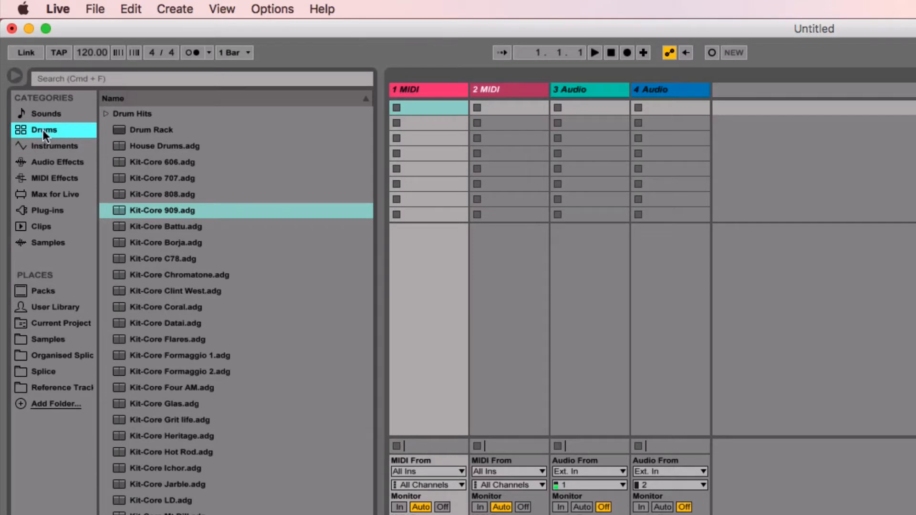
{"action": "left_click", "coordinate": [156, 210]}
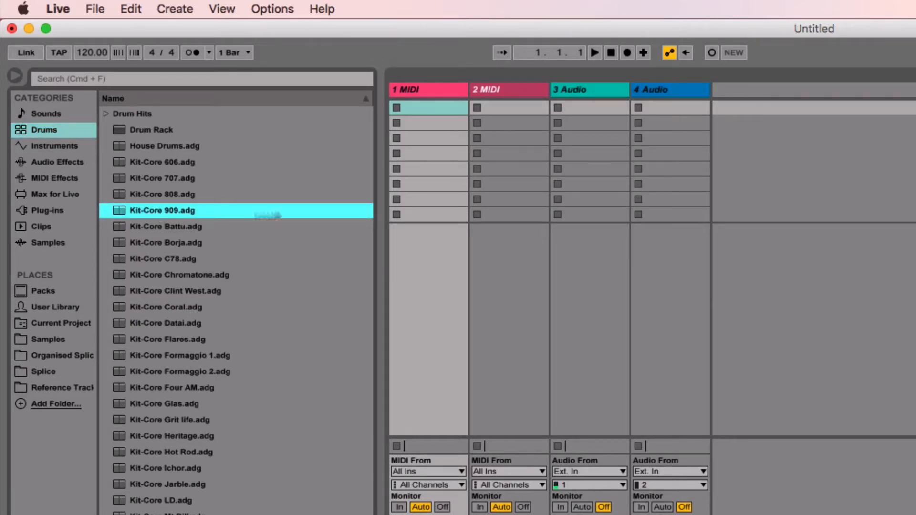
{"action": "left_click", "coordinate": [185, 178]}
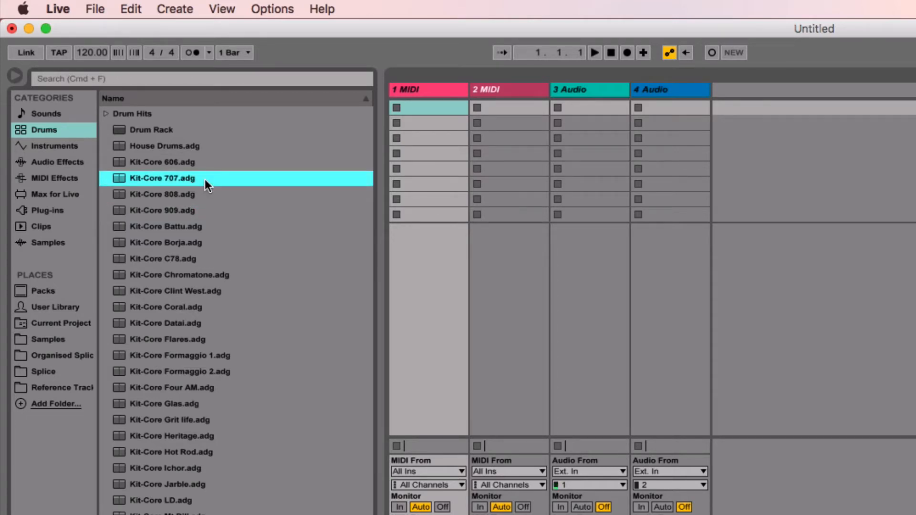
{"action": "left_click", "coordinate": [180, 165]}
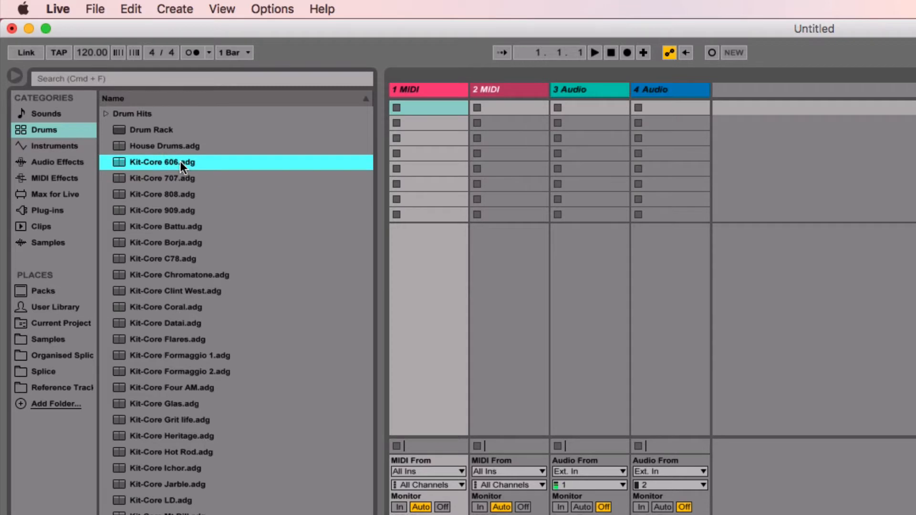
{"action": "left_click", "coordinate": [181, 193]}
{"action": "left_click", "coordinate": [161, 215]}
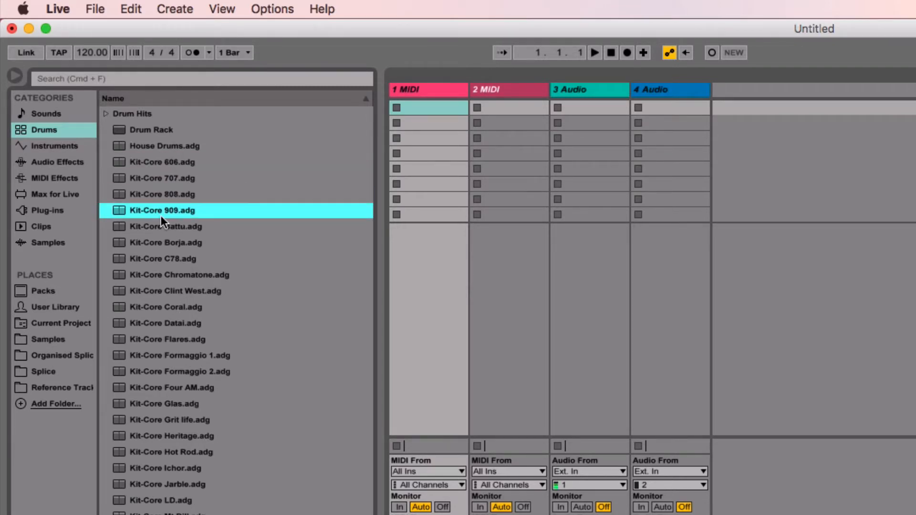
{"action": "left_click_drag", "start_coordinate": [161, 216], "coordinate": [423, 108]}
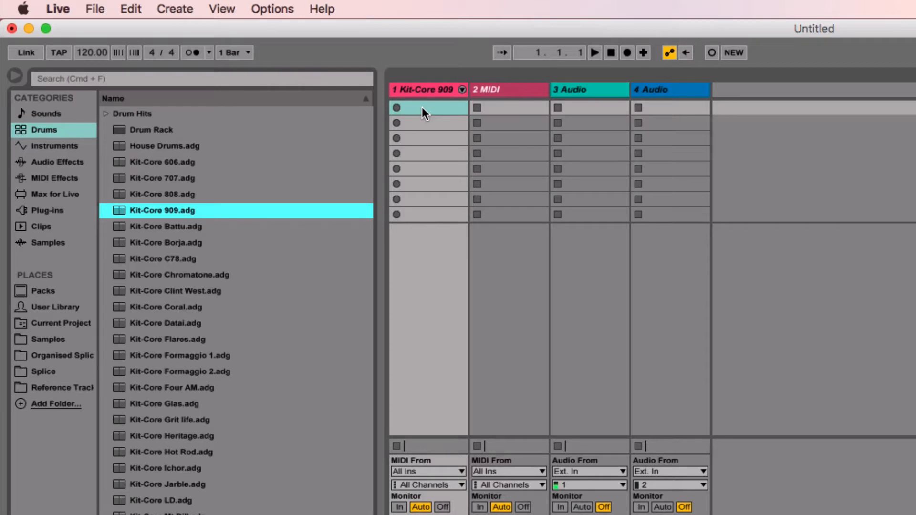
Show the Kit-Core 909 track's devices and audition its kick, snare, clap, tom and closed hi-hat pads.
{"action": "left_click", "coordinate": [430, 92]}
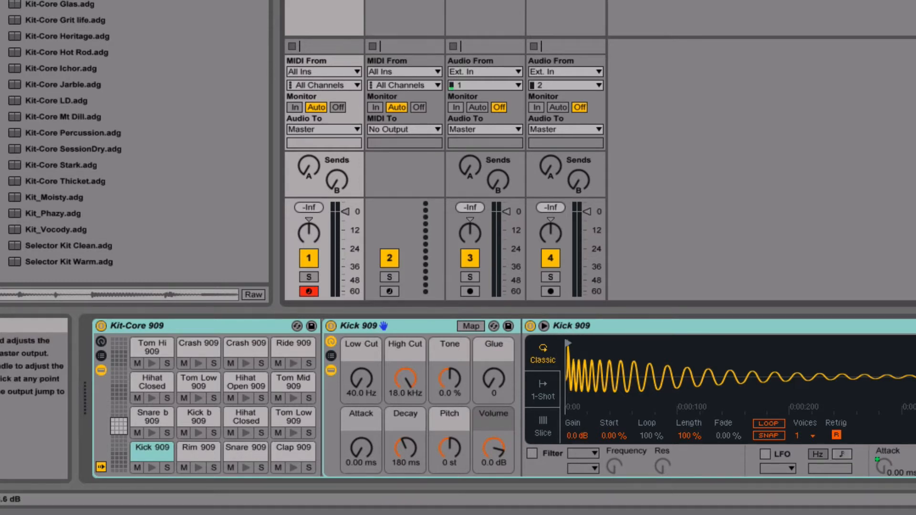
{"action": "left_click", "coordinate": [153, 470]}
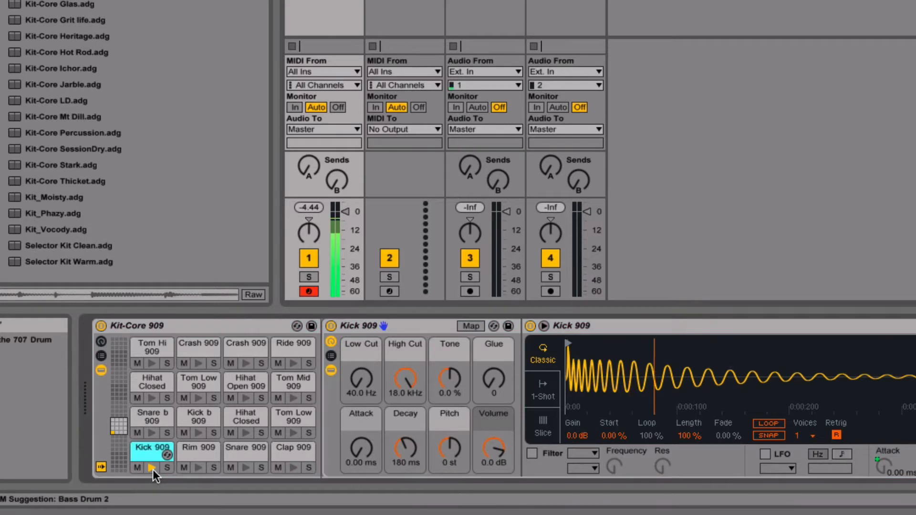
{"action": "left_click", "coordinate": [250, 468]}
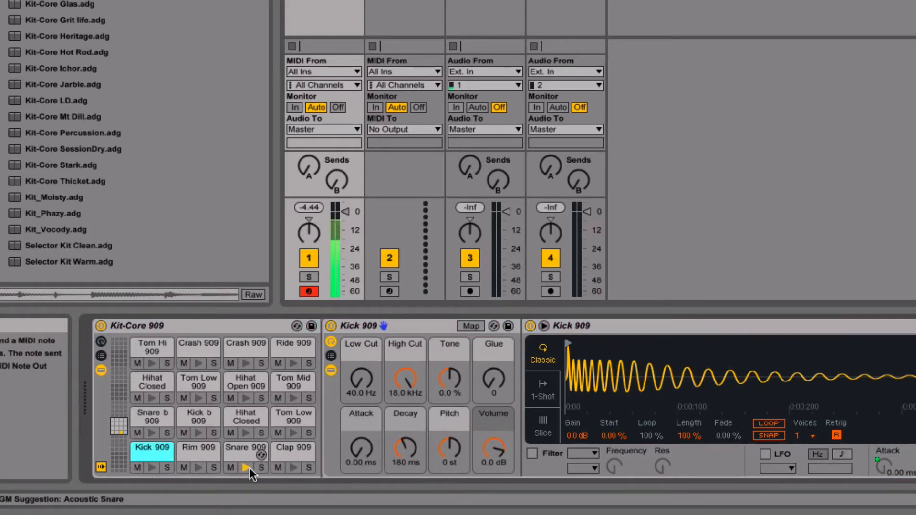
{"action": "left_click", "coordinate": [291, 466]}
{"action": "left_click", "coordinate": [291, 434]}
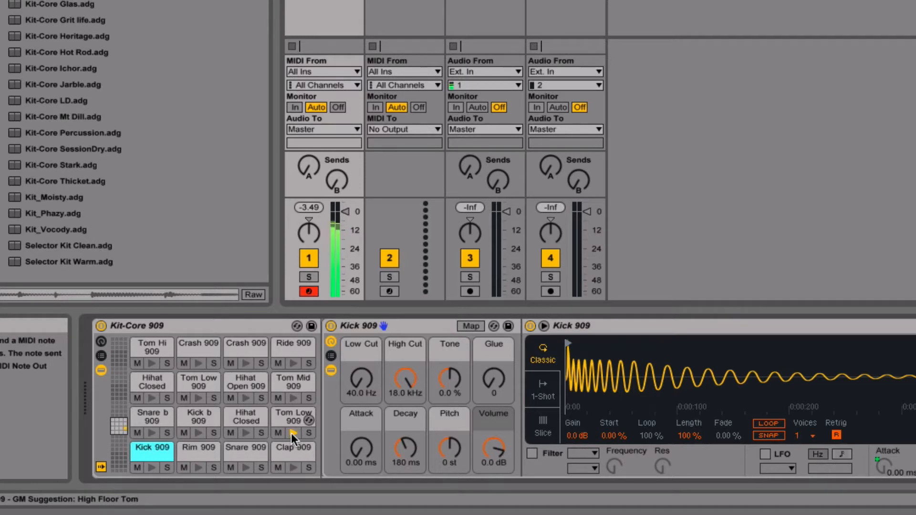
{"action": "left_click", "coordinate": [242, 433]}
{"action": "left_click", "coordinate": [197, 399]}
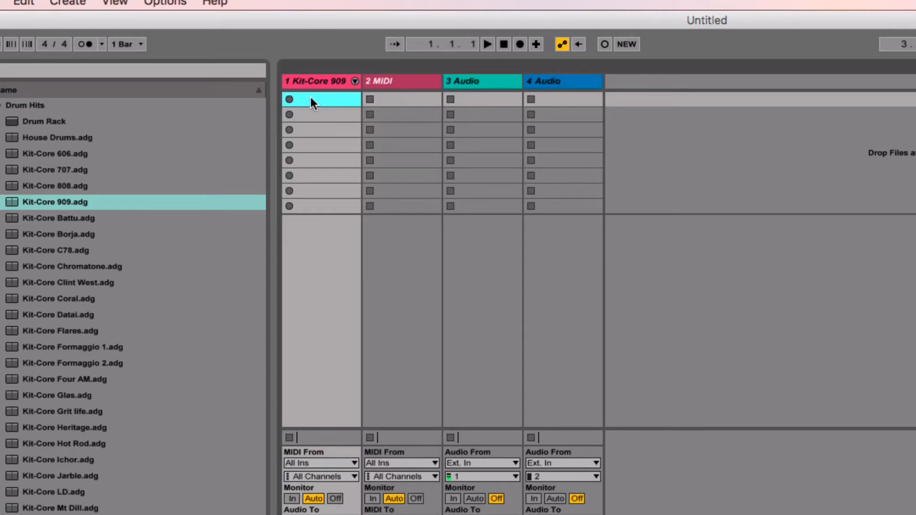
Create an empty MIDI clip in the Kit-Core 909 track's first slot and enlarge the note editor to show its drum lanes.
{"action": "double_click", "coordinate": [316, 98]}
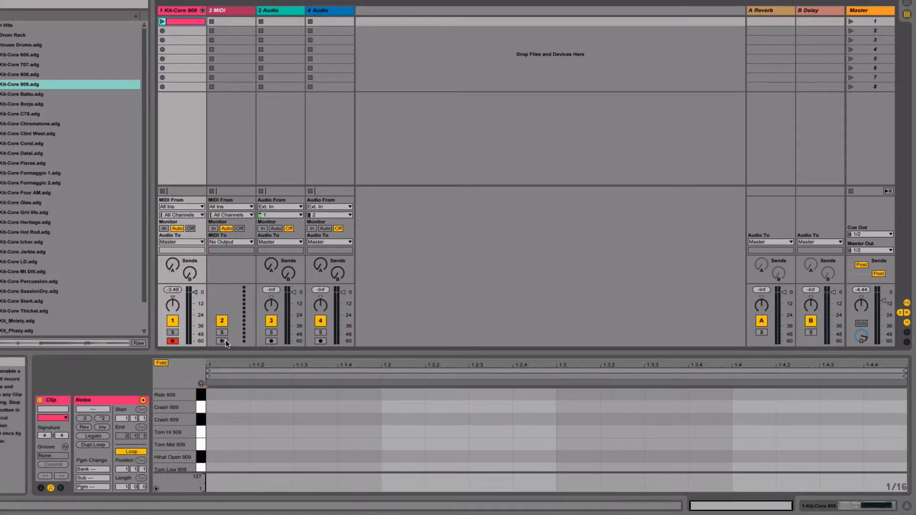
{"action": "left_click_drag", "start_coordinate": [234, 354], "coordinate": [236, 279]}
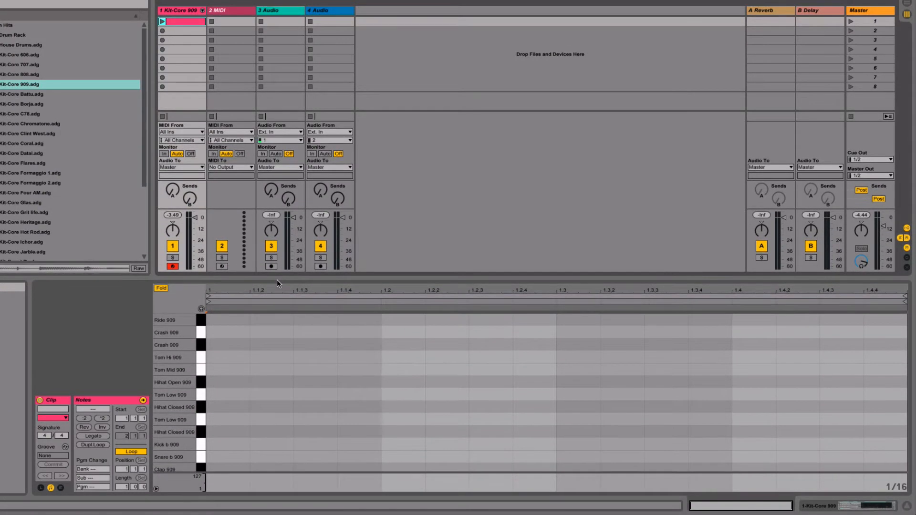
{"action": "scroll", "coordinate": [192, 415], "scroll_direction": "down", "scroll_amount": 3}
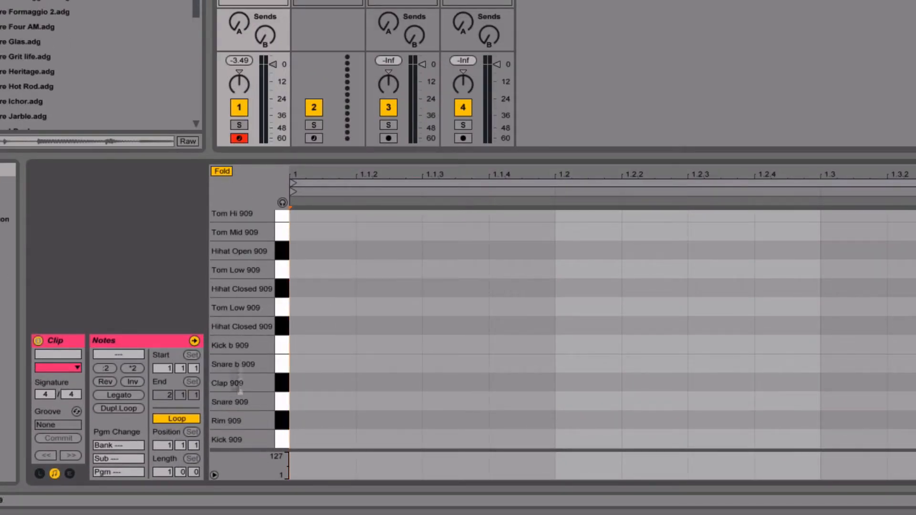
{"action": "scroll", "coordinate": [243, 250], "scroll_direction": "up", "scroll_amount": 3}
{"action": "scroll", "coordinate": [243, 250], "scroll_direction": "down", "scroll_amount": 3}
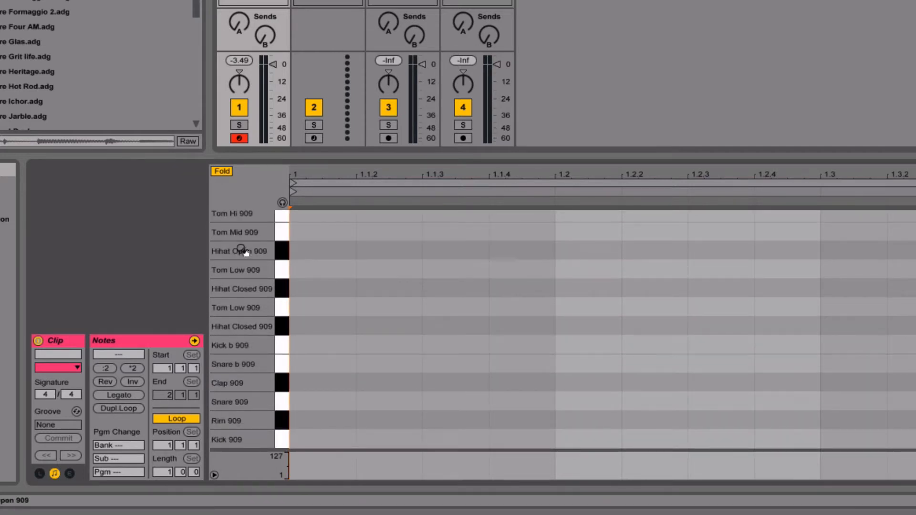
{"action": "scroll", "coordinate": [245, 251], "scroll_direction": "up", "scroll_amount": 3}
{"action": "scroll", "coordinate": [244, 252], "scroll_direction": "down", "scroll_amount": 3}
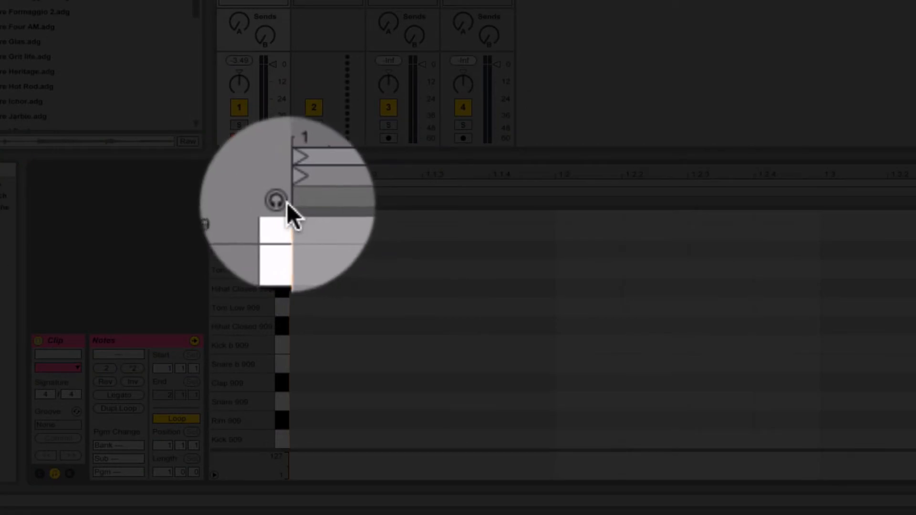
Enable note preview in the MIDI editor and audition the drum lanes from Kick 909 up to the lower Hihat Closed 909.
{"action": "left_click", "coordinate": [282, 202]}
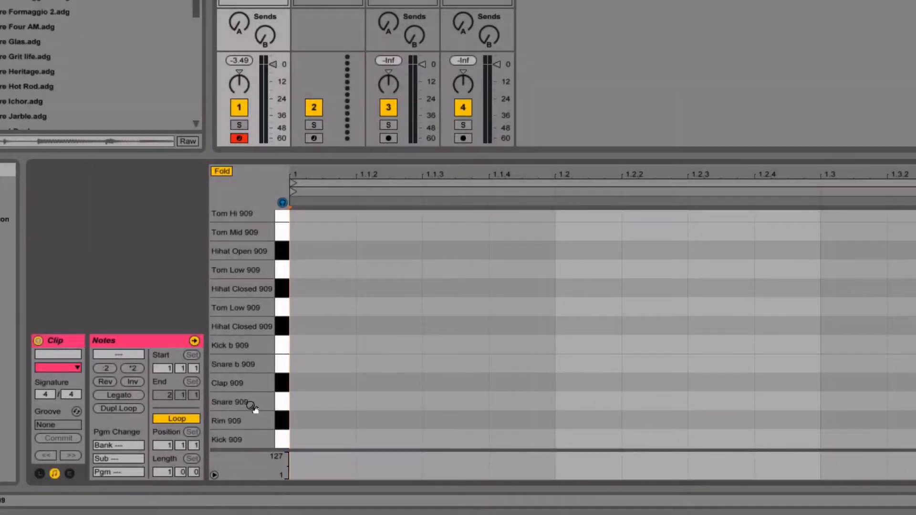
{"action": "left_click", "coordinate": [282, 436]}
{"action": "left_click", "coordinate": [281, 407]}
{"action": "left_click", "coordinate": [282, 380]}
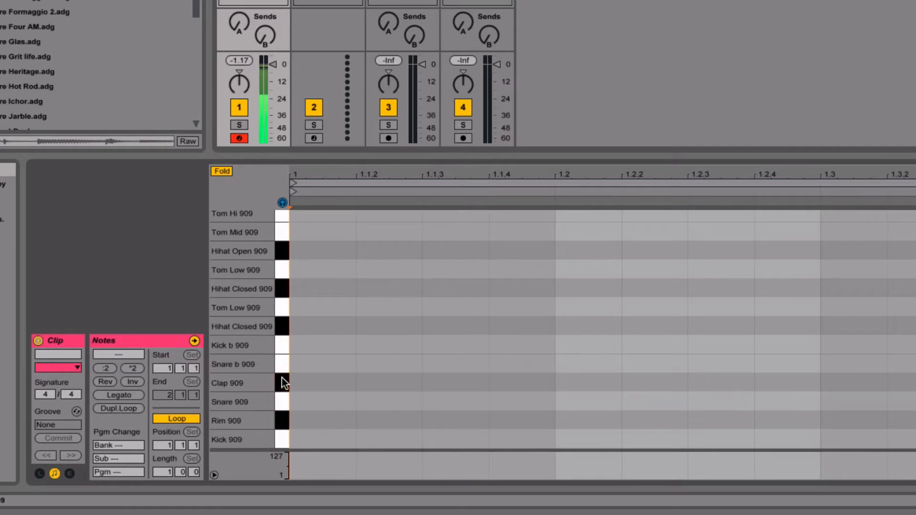
{"action": "left_click", "coordinate": [281, 361]}
{"action": "left_click", "coordinate": [281, 342]}
{"action": "left_click", "coordinate": [282, 325]}
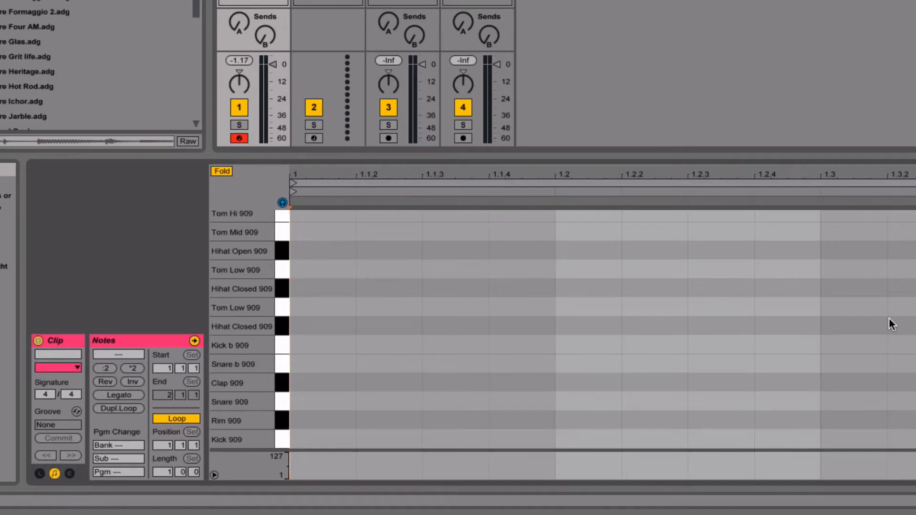
Turn on Draw Mode and draw sixteenth-note Kick 909 hits at 1, 1.2, 1.3 and 1.4.
{"action": "key", "text": "b"}
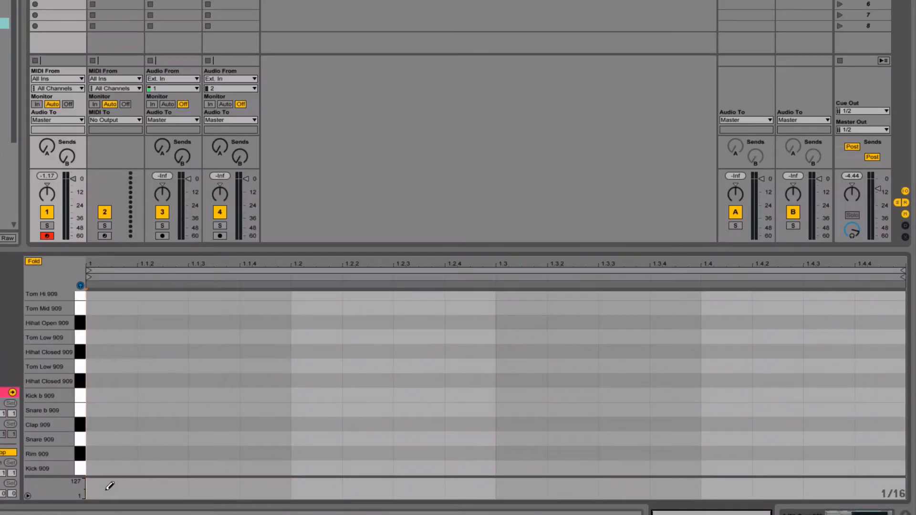
{"action": "left_click", "coordinate": [82, 468]}
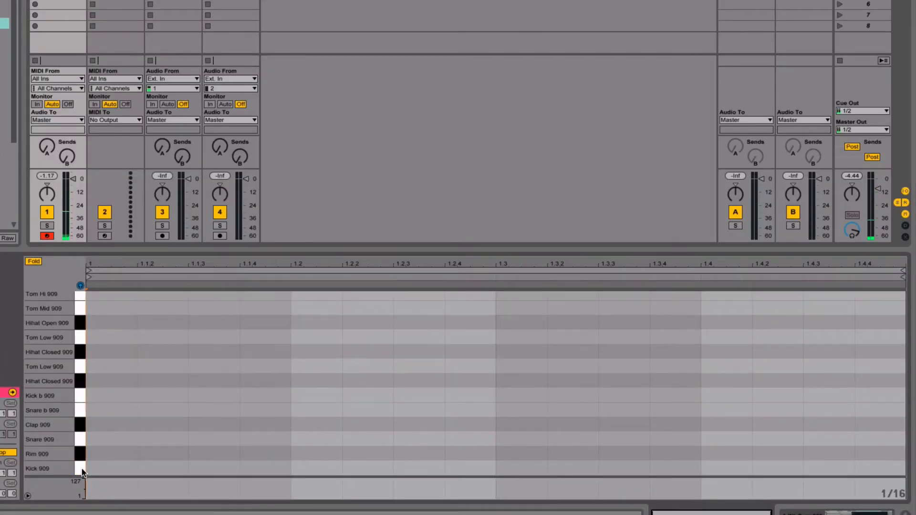
{"action": "left_click", "coordinate": [108, 467]}
{"action": "left_click", "coordinate": [327, 468]}
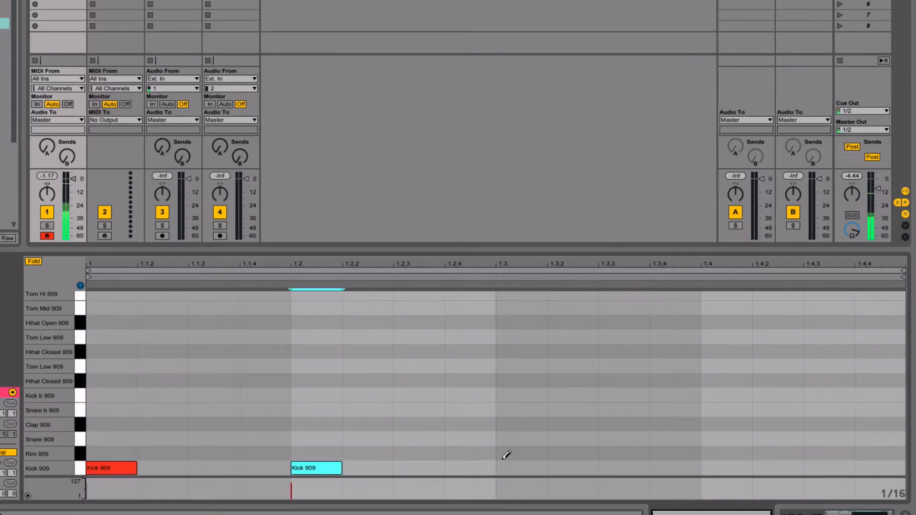
{"action": "left_click", "coordinate": [524, 468]}
{"action": "left_click", "coordinate": [725, 468]}
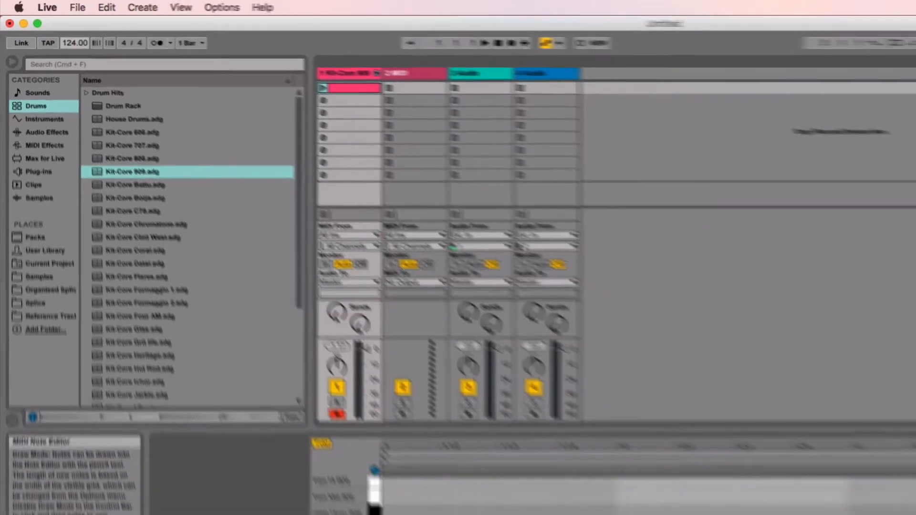
Launch the kick clip on the Kit-Core 909 track to hear the pattern, then stop playback.
{"action": "key", "text": "space"}
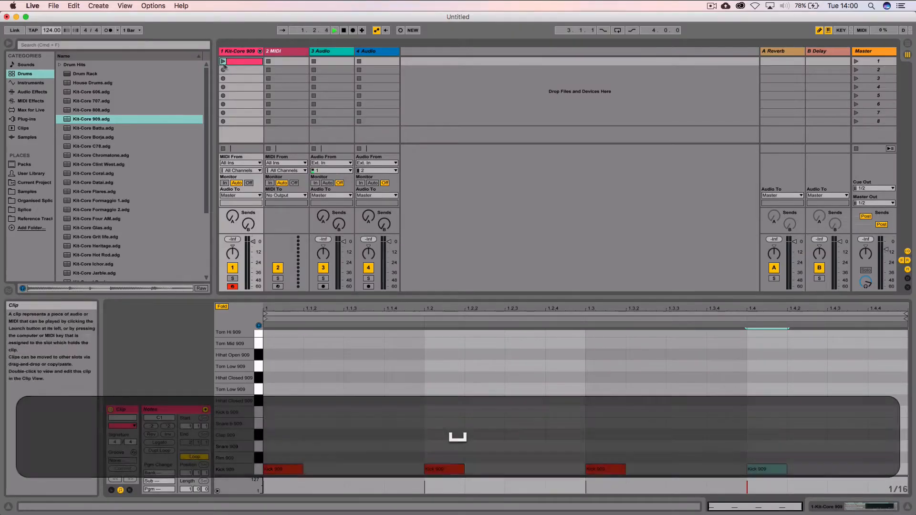
{"action": "left_click", "coordinate": [223, 61]}
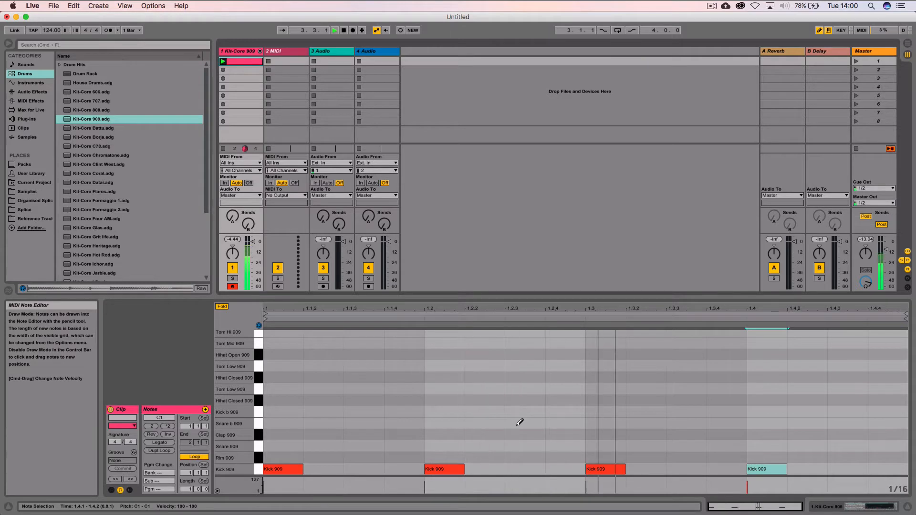
{"action": "key", "text": "space"}
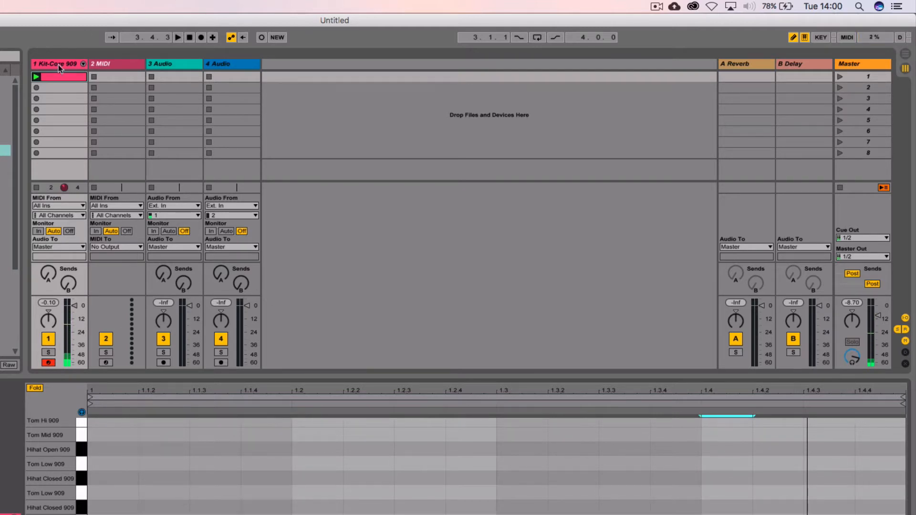
{"action": "left_click", "coordinate": [36, 77]}
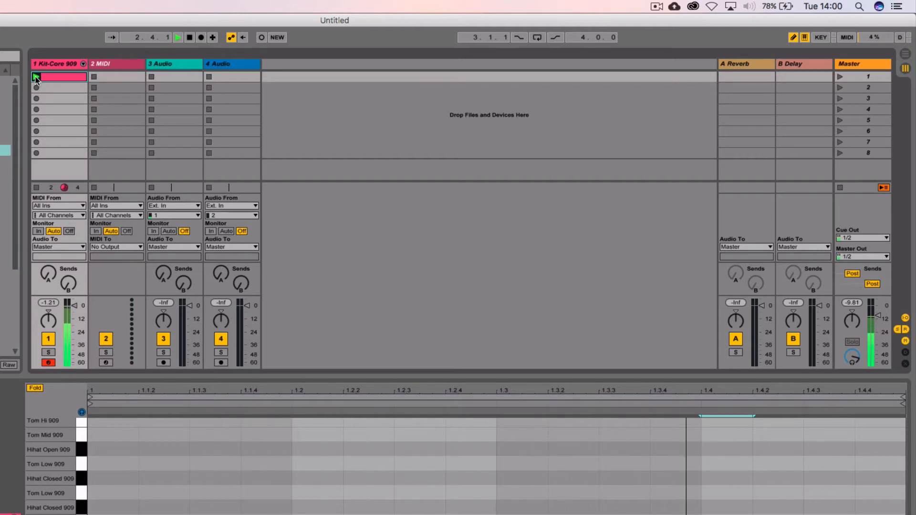
{"action": "key", "text": "space"}
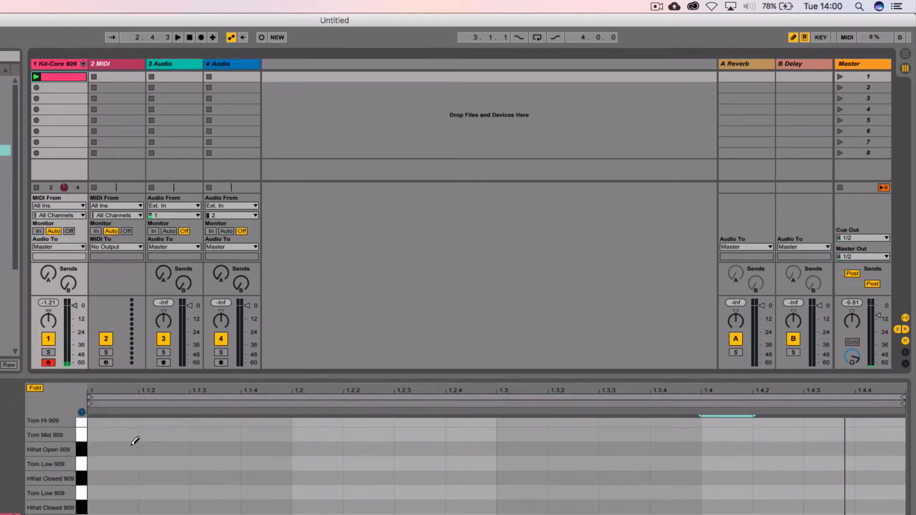
Draw closed hi-hat notes on the upper Hihat Closed 909 lane at 1.1.3, 1.2.3, 1.3.3 and 1.4.3.
{"action": "left_click", "coordinate": [83, 480]}
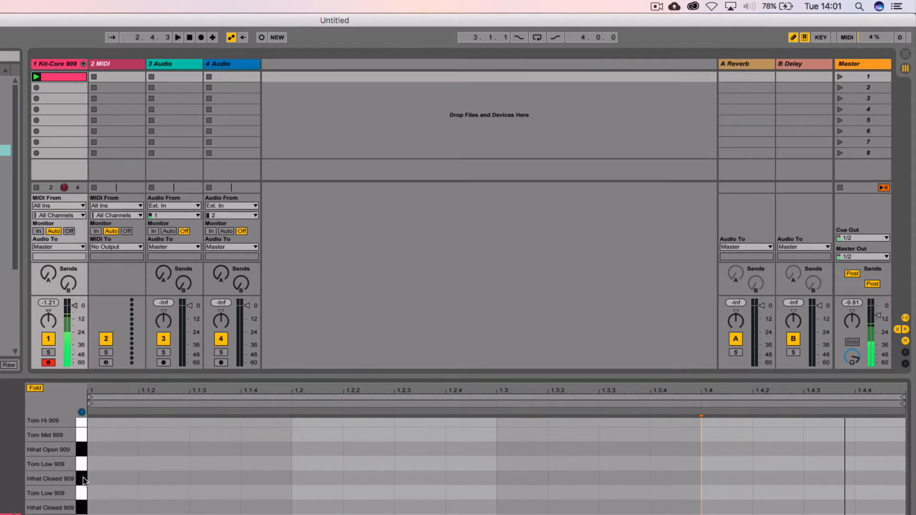
{"action": "left_click", "coordinate": [216, 478]}
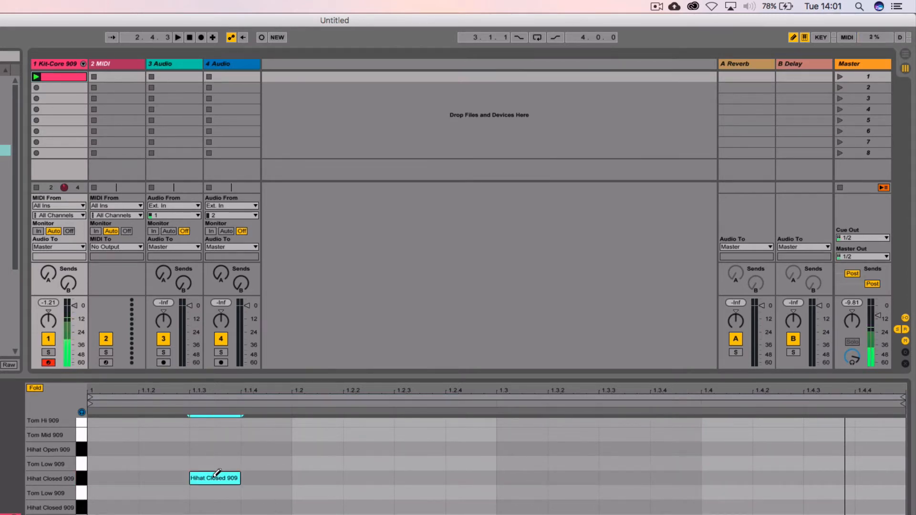
{"action": "left_click", "coordinate": [420, 478]}
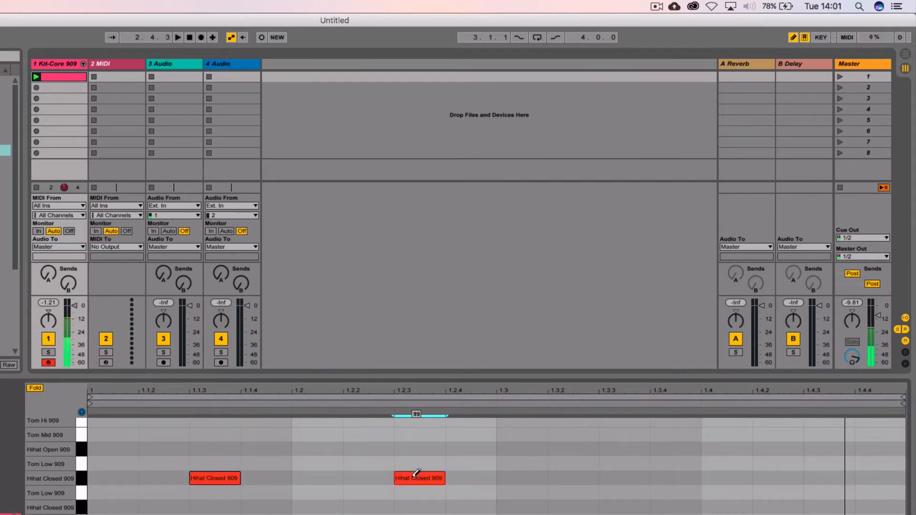
{"action": "left_click", "coordinate": [624, 479]}
{"action": "left_click", "coordinate": [823, 478]}
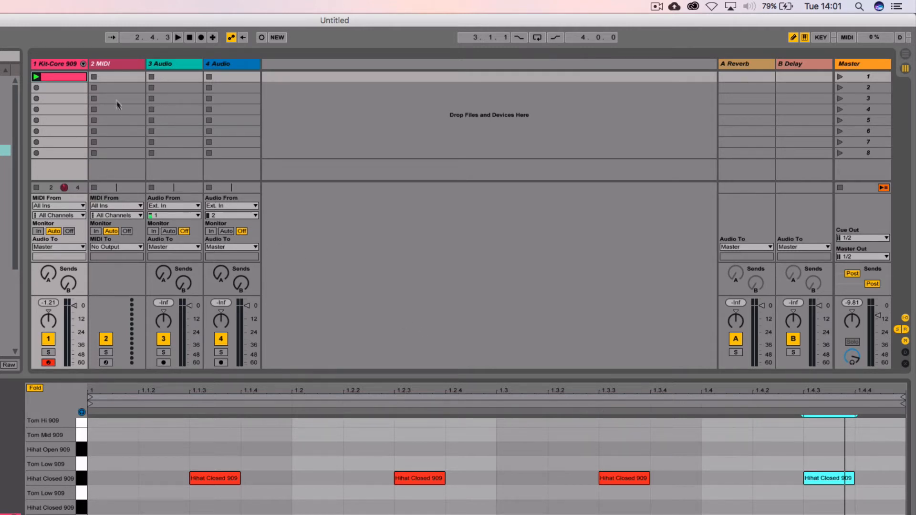
Launch the clip on the Kit-Core 909 track to hear the kicks with the off-beat hi-hats, and stop playback.
{"action": "left_click", "coordinate": [36, 77]}
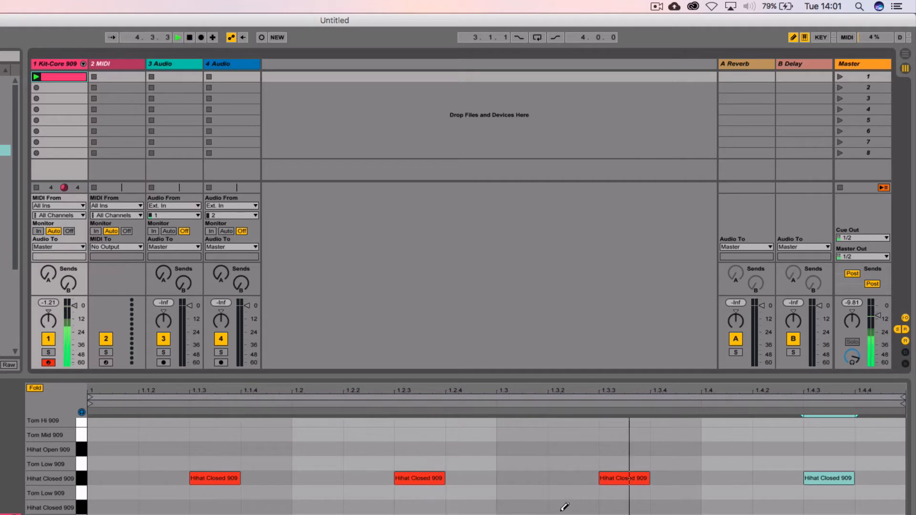
{"action": "key", "text": "space"}
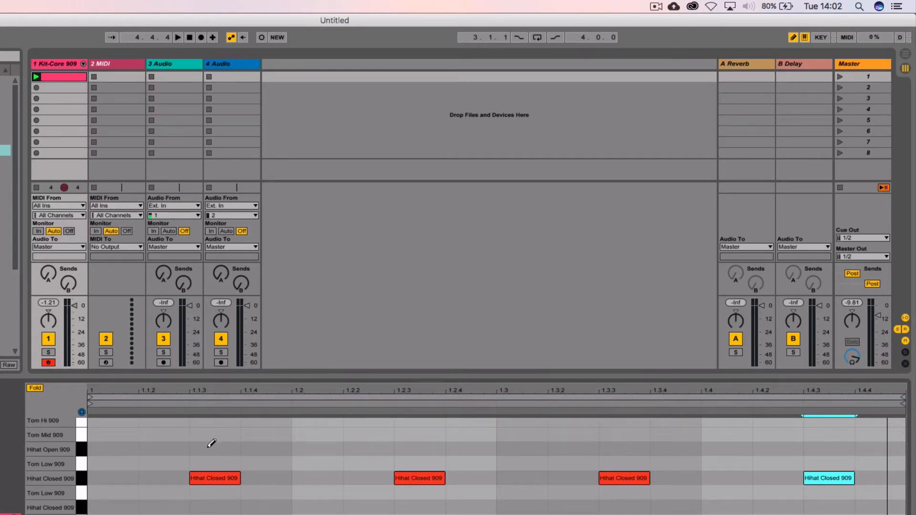
Switch Draw Mode off and back on repeatedly, auditioning the lower Hihat Closed 909 lane along the way.
{"action": "key", "text": "b"}
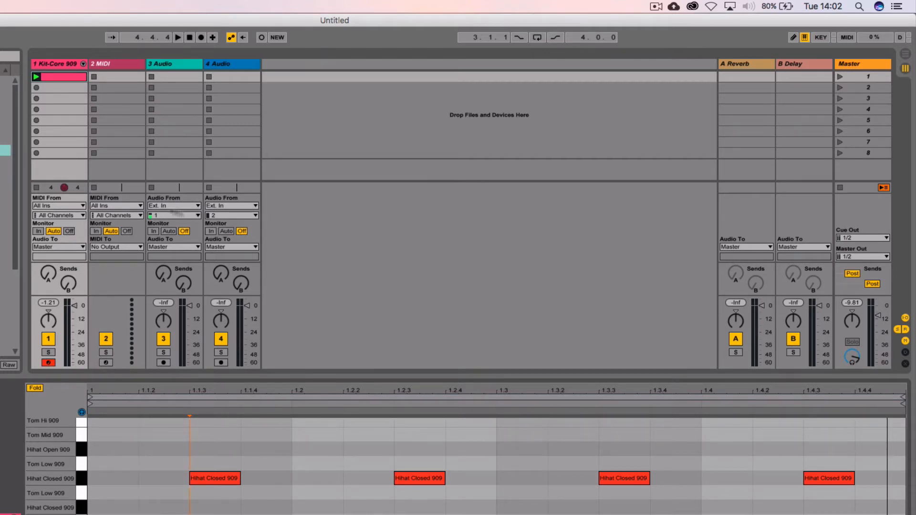
{"action": "left_click", "coordinate": [82, 511]}
{"action": "key", "text": "b"}
{"action": "right_click", "coordinate": [327, 462]}
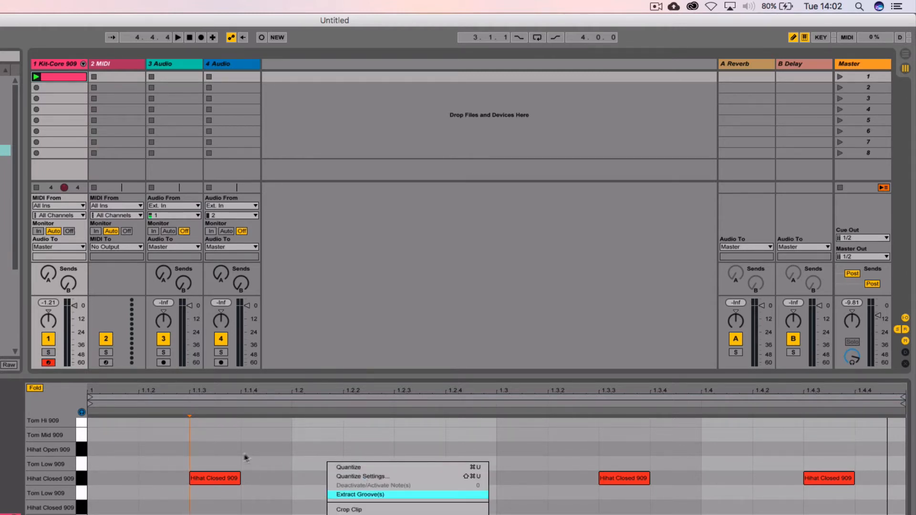
{"action": "left_click", "coordinate": [187, 429]}
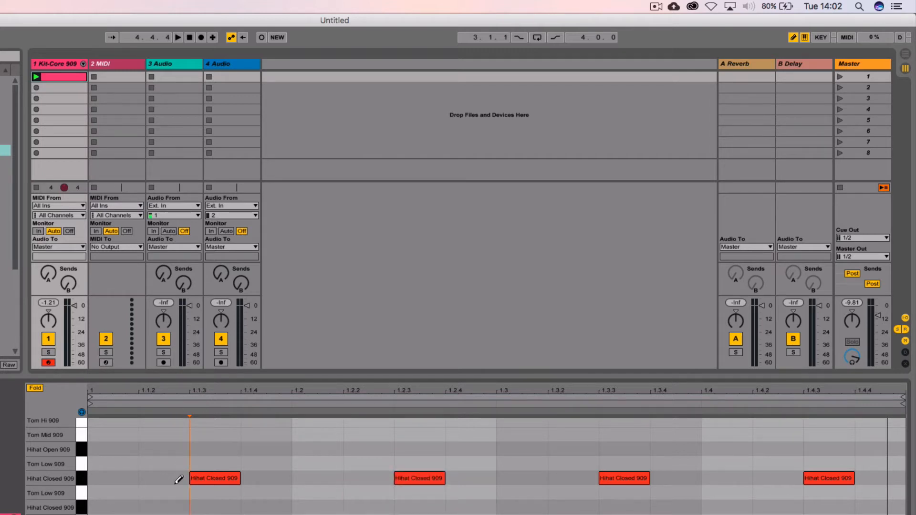
{"action": "key", "text": "b"}
{"action": "key", "text": "b"}
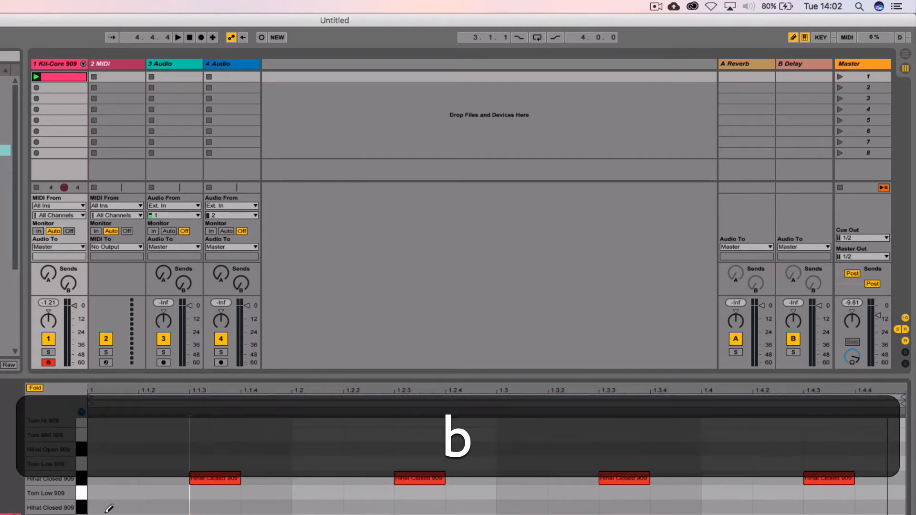
{"action": "key", "text": "b"}
{"action": "key", "text": "b"}
{"action": "key", "text": "b"}
{"action": "key", "text": "b"}
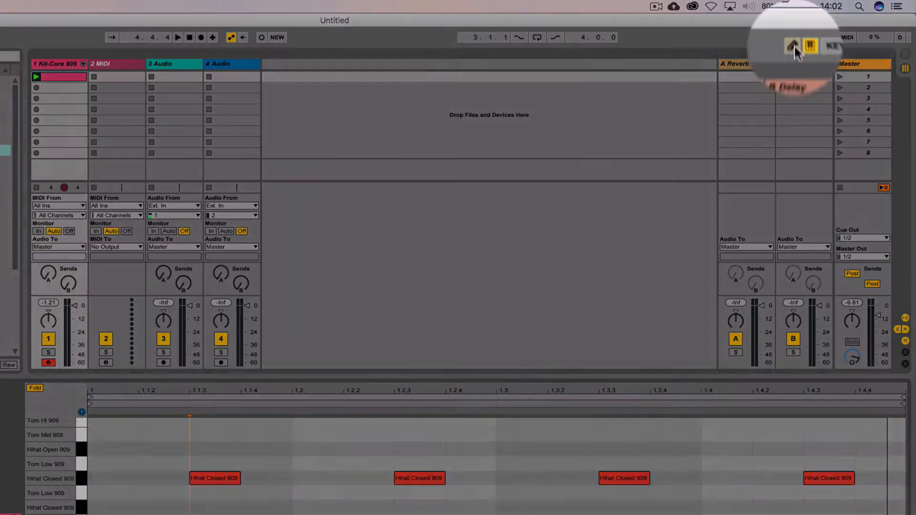
{"action": "left_click", "coordinate": [794, 45]}
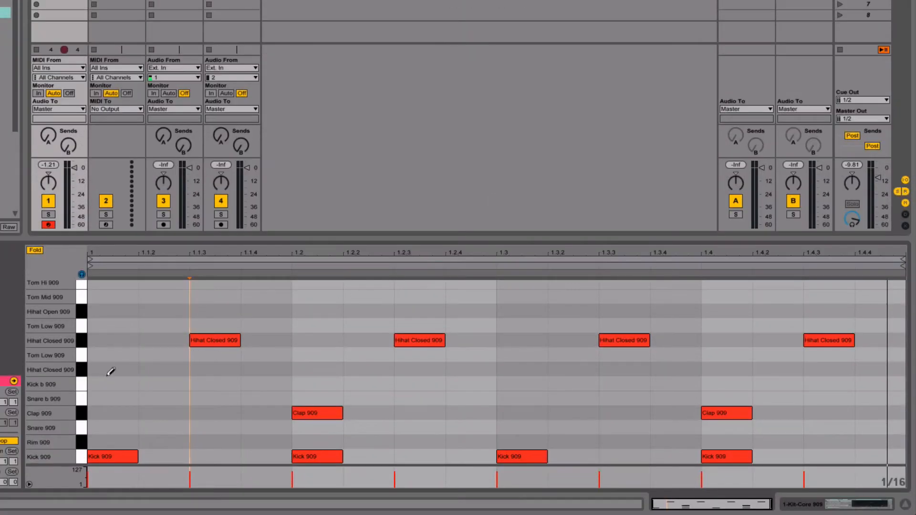
Fill the lower Hihat Closed 909 lane with sixteenth notes across the whole bar, leave Draw Mode and play the beat back.
{"action": "left_click_drag", "start_coordinate": [111, 371], "coordinate": [894, 367]}
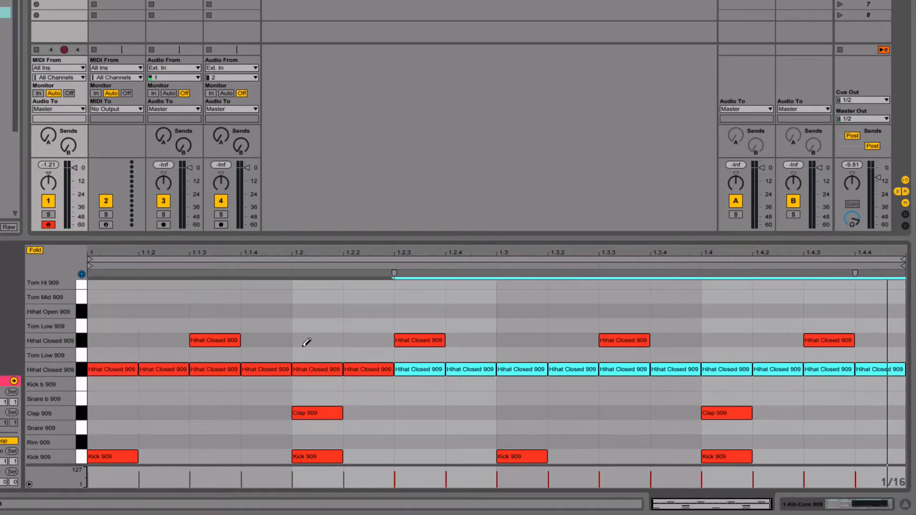
{"action": "key", "text": "b"}
{"action": "key", "text": "space"}
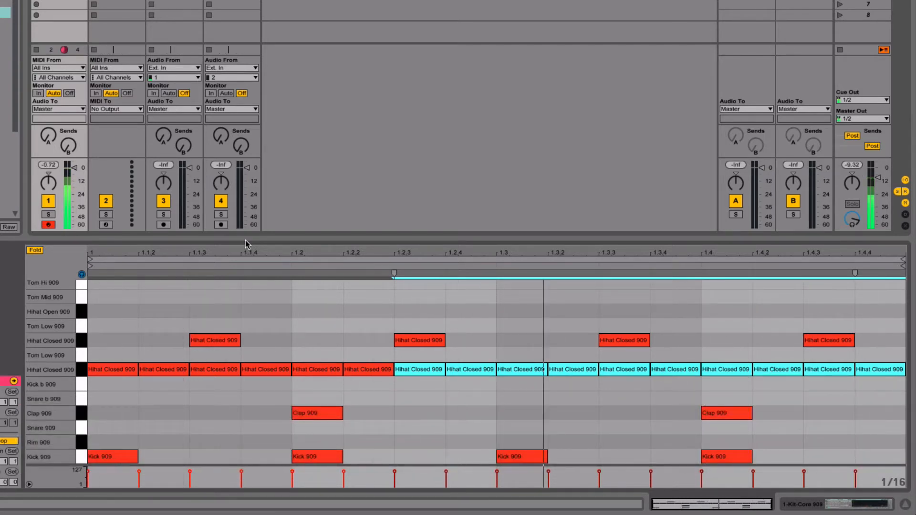
{"action": "key", "text": "space"}
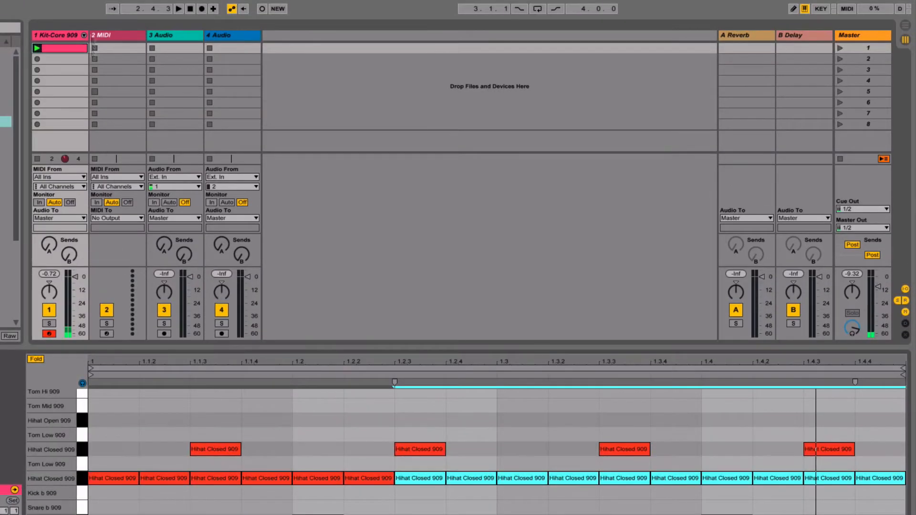
Unfold the Kit-Core 909 track into its individual drum chains and play the clip to compare their levels.
{"action": "left_click", "coordinate": [84, 36]}
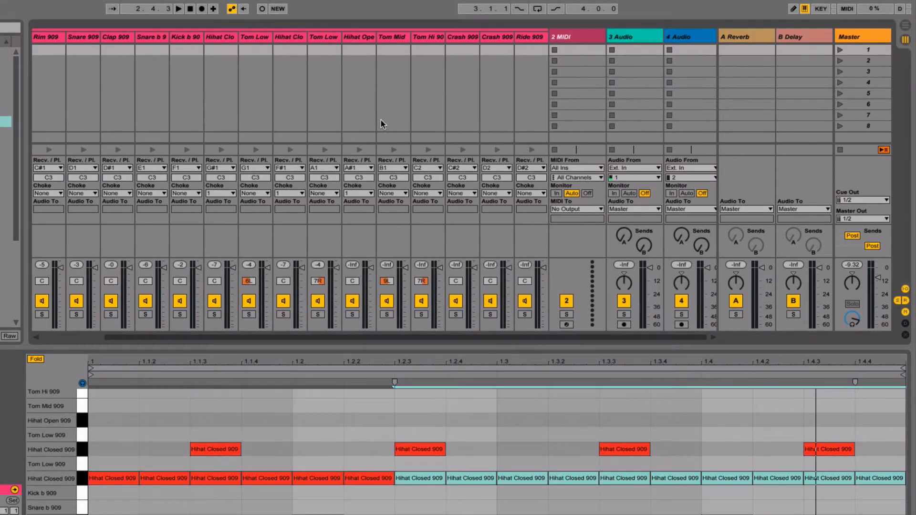
{"action": "key", "text": "space"}
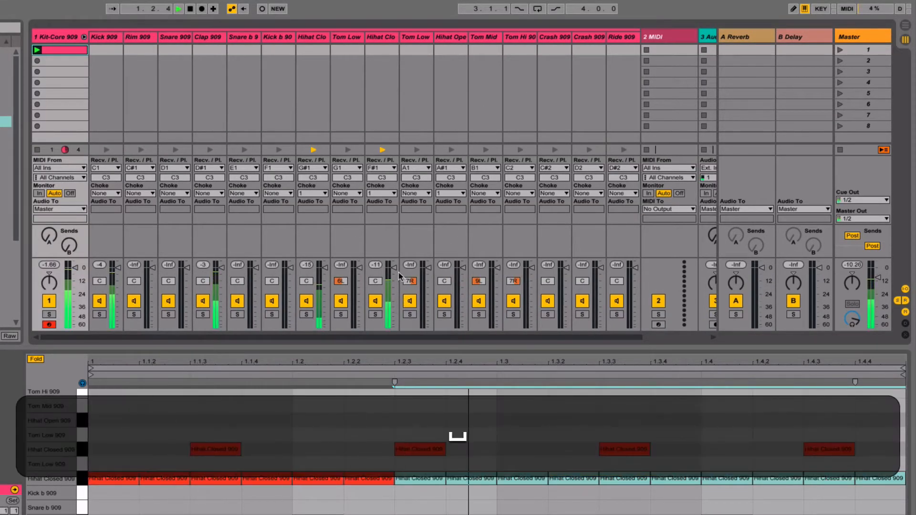
{"action": "key", "text": "space"}
{"action": "left_click", "coordinate": [85, 37]}
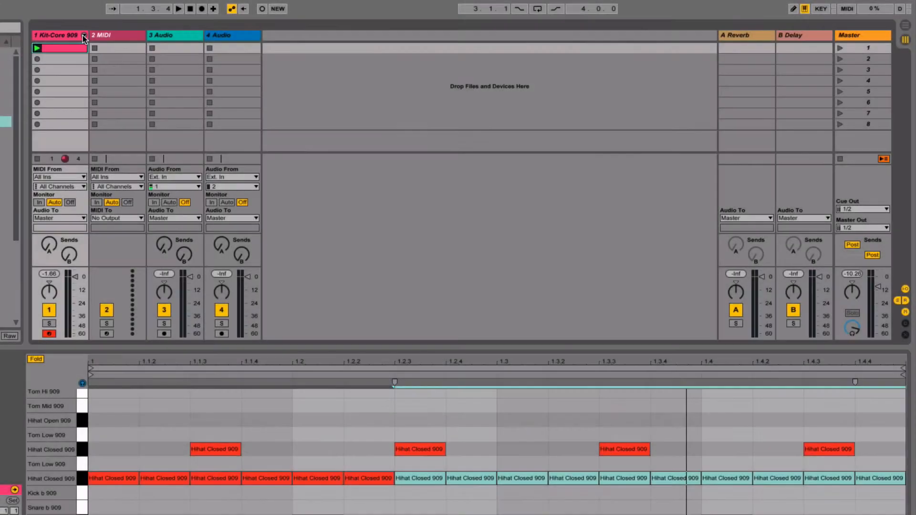
{"action": "left_click", "coordinate": [84, 37]}
{"action": "scroll", "coordinate": [466, 130], "scroll_direction": "right", "scroll_amount": 3}
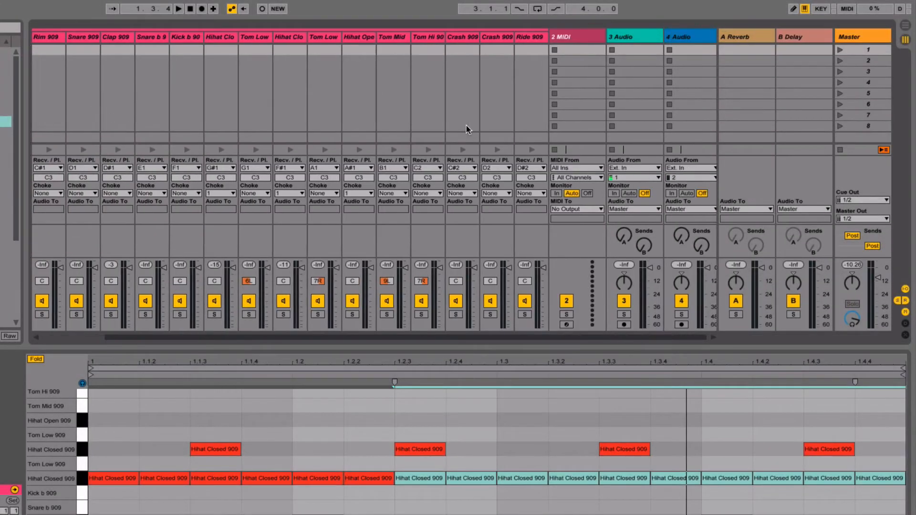
{"action": "scroll", "coordinate": [466, 126], "scroll_direction": "left", "scroll_amount": 3}
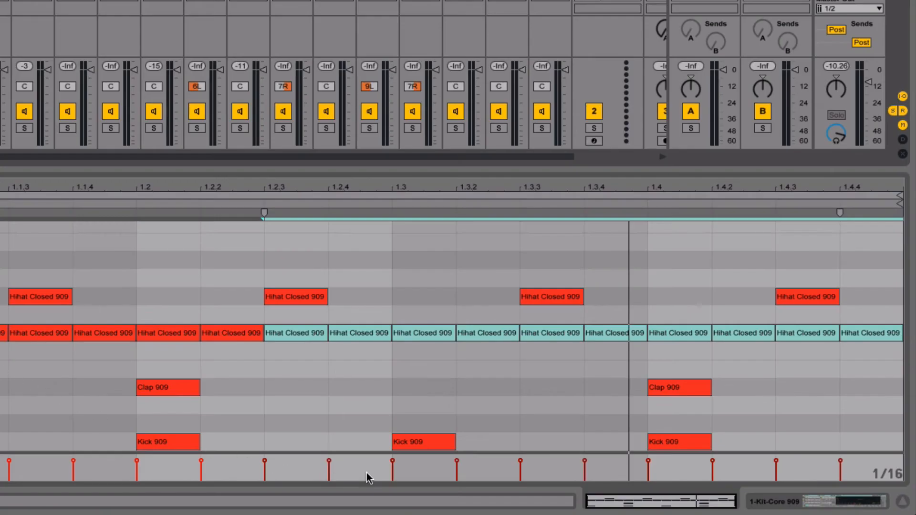
Examine the Kit-Core 909 drum rack devices and audition its pads, returning to the clip's notes.
{"action": "left_click", "coordinate": [795, 502]}
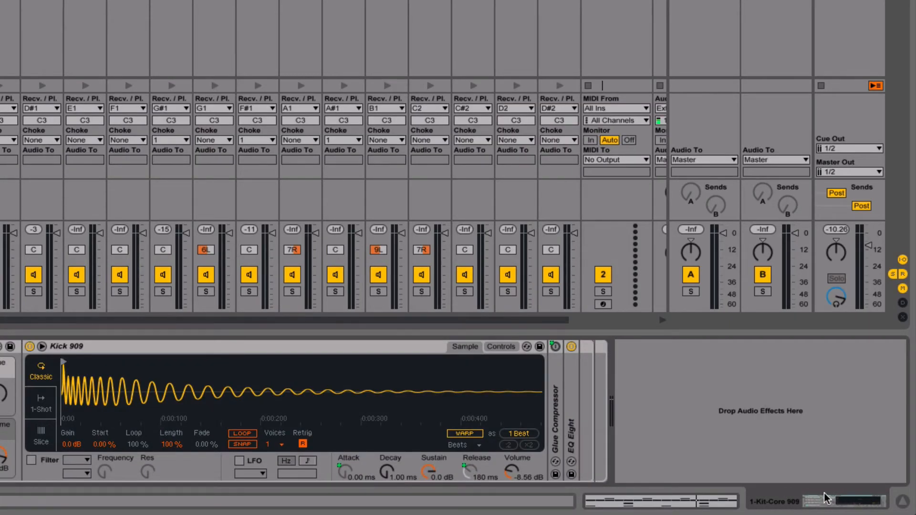
{"action": "left_click", "coordinate": [683, 501]}
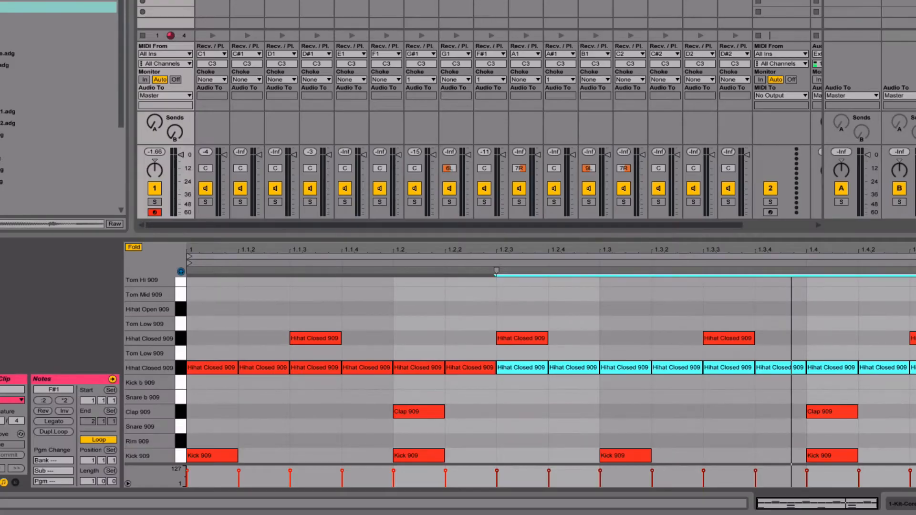
{"action": "left_click", "coordinate": [905, 504]}
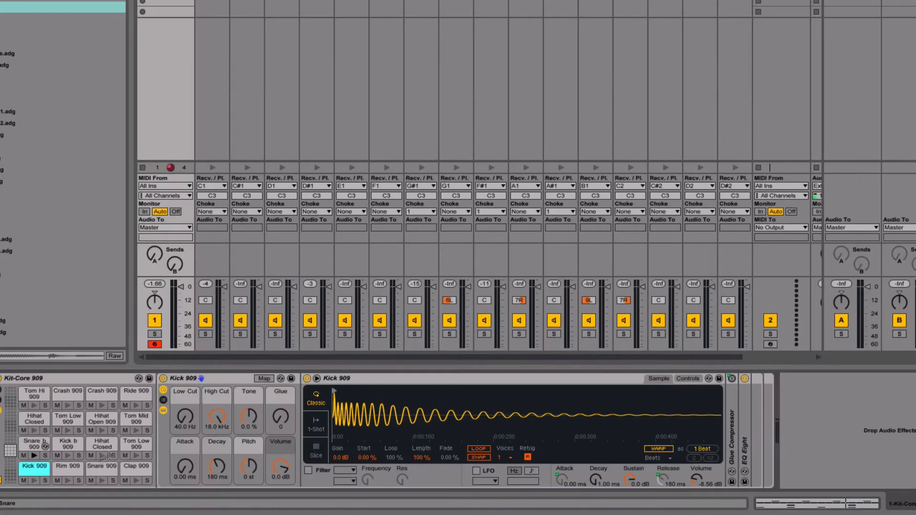
{"action": "left_click", "coordinate": [816, 502]}
{"action": "left_click", "coordinate": [907, 500]}
{"action": "left_click", "coordinate": [34, 480]}
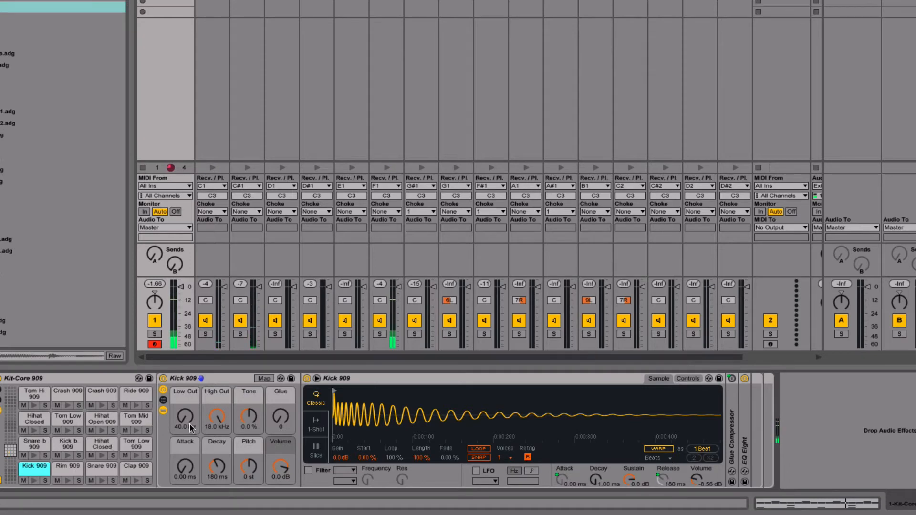
{"action": "left_click", "coordinate": [806, 505]}
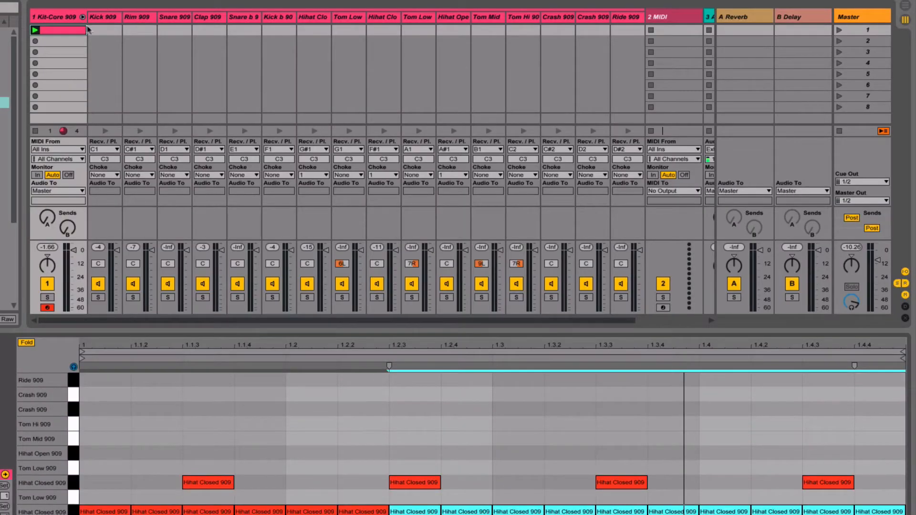
Look through the drum chains in the mixer and briefly solo the Snare b 909 chain.
{"action": "scroll", "coordinate": [162, 39], "scroll_direction": "right", "scroll_amount": 5}
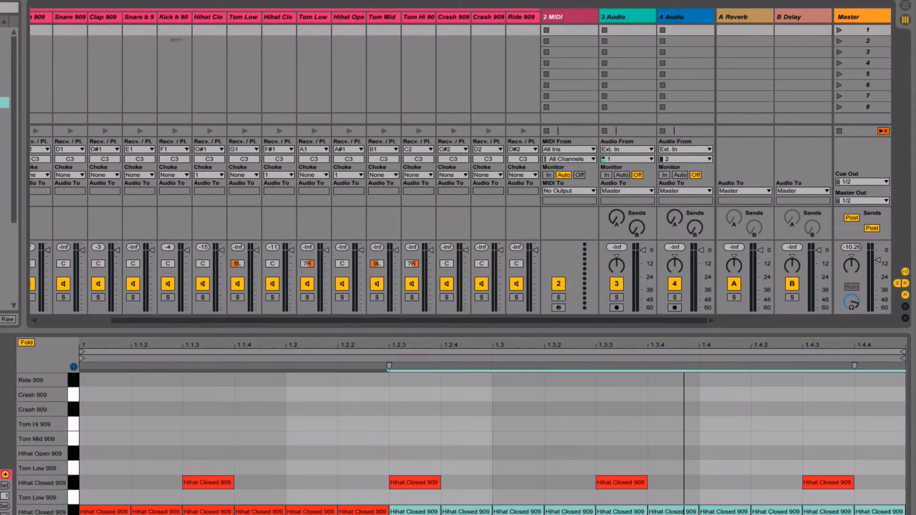
{"action": "scroll", "coordinate": [211, 40], "scroll_direction": "left", "scroll_amount": 5}
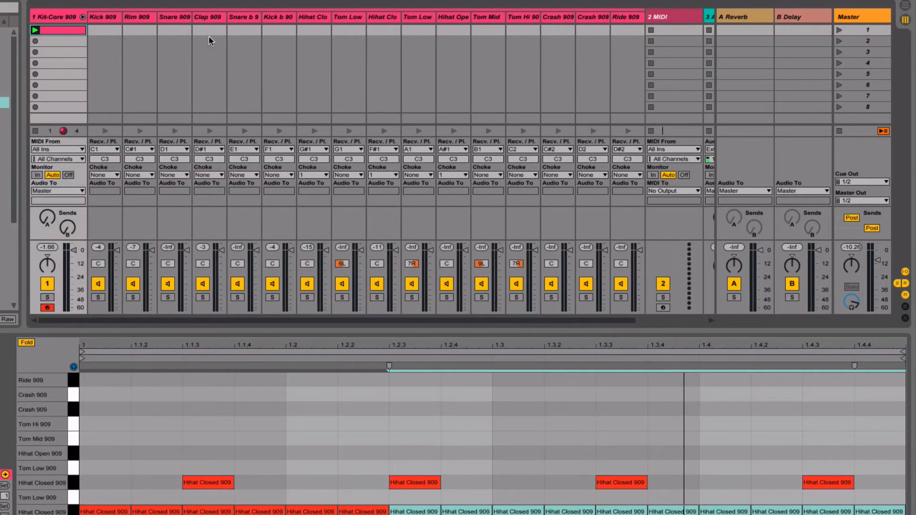
{"action": "left_click", "coordinate": [238, 297]}
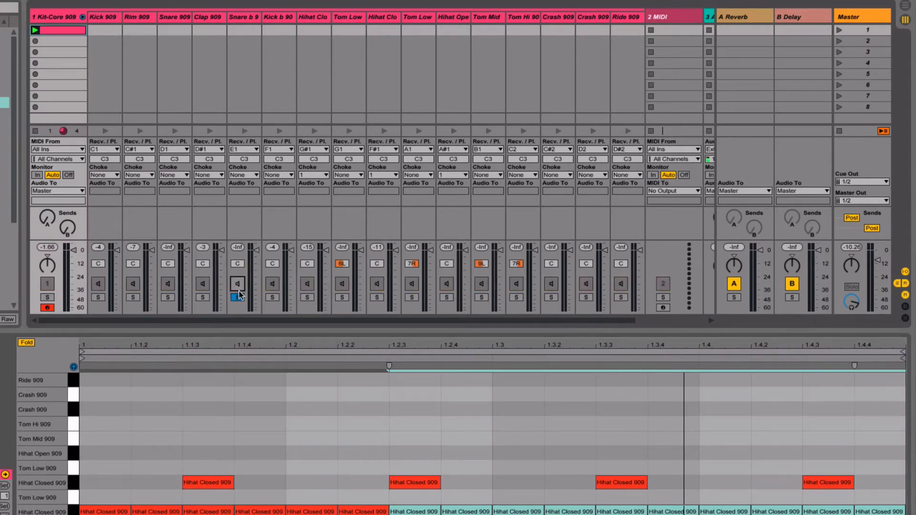
{"action": "left_click", "coordinate": [238, 296]}
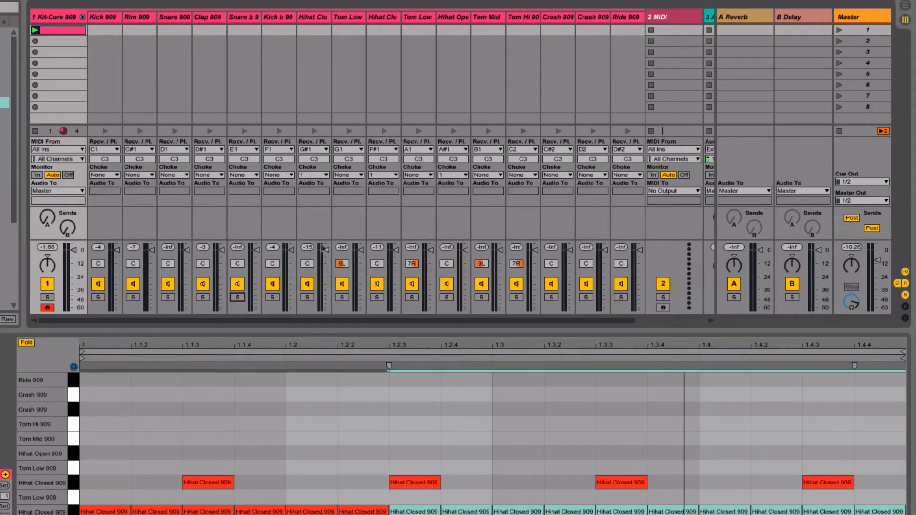
{"action": "scroll", "coordinate": [461, 105], "scroll_direction": "right", "scroll_amount": 3}
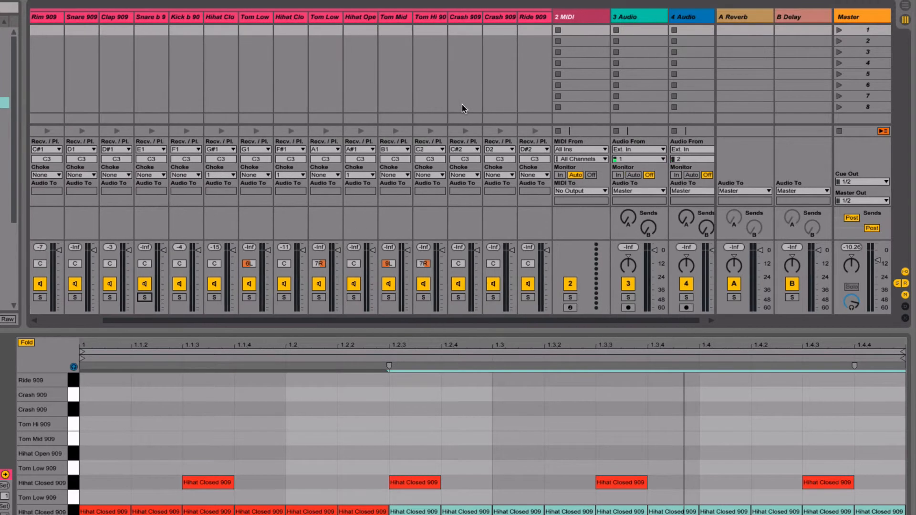
{"action": "scroll", "coordinate": [425, 112], "scroll_direction": "left", "scroll_amount": 3}
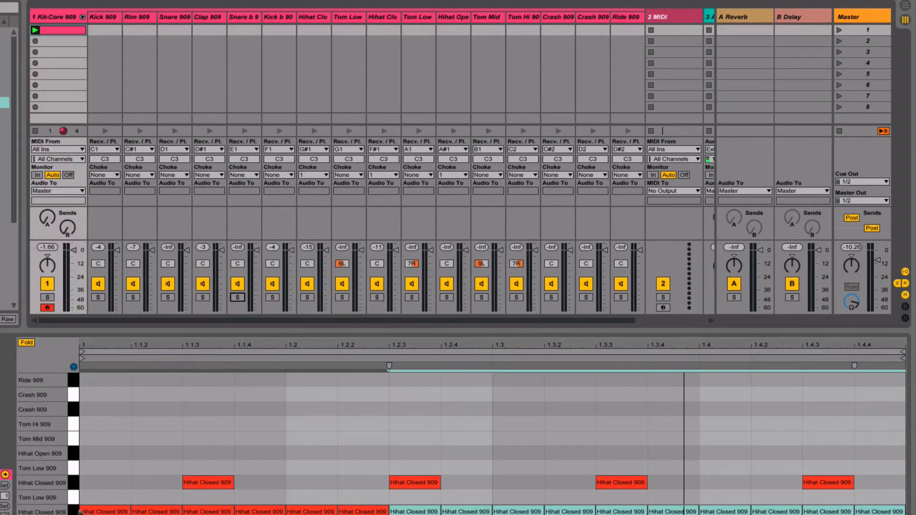
Audition the lower Hihat Closed 909 lane and lower the volume of its F#1 chain, checking it against the playing beat.
{"action": "left_click", "coordinate": [74, 512]}
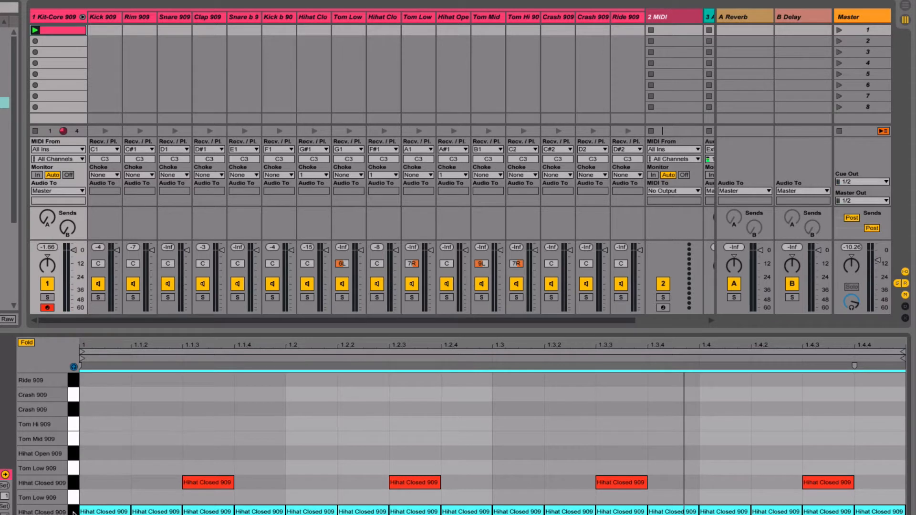
{"action": "left_click", "coordinate": [391, 266]}
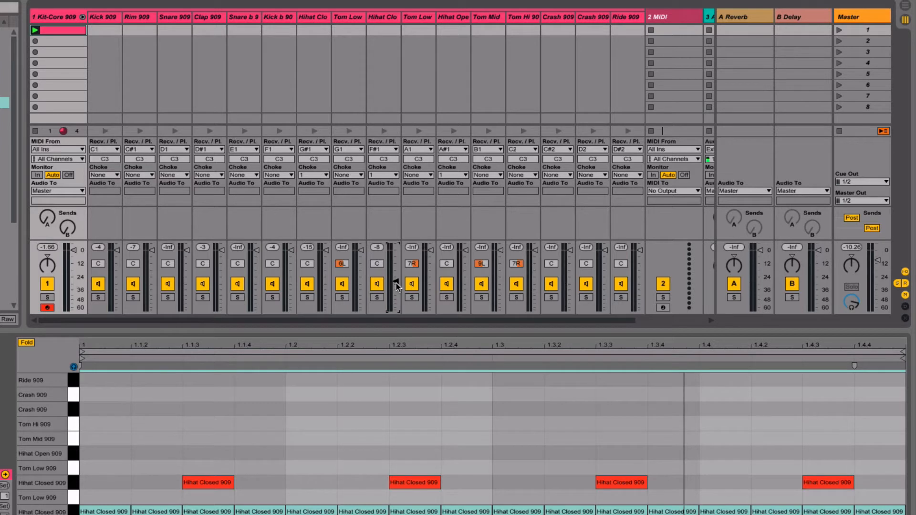
{"action": "key", "text": "space"}
{"action": "left_click_drag", "start_coordinate": [397, 282], "coordinate": [396, 267]}
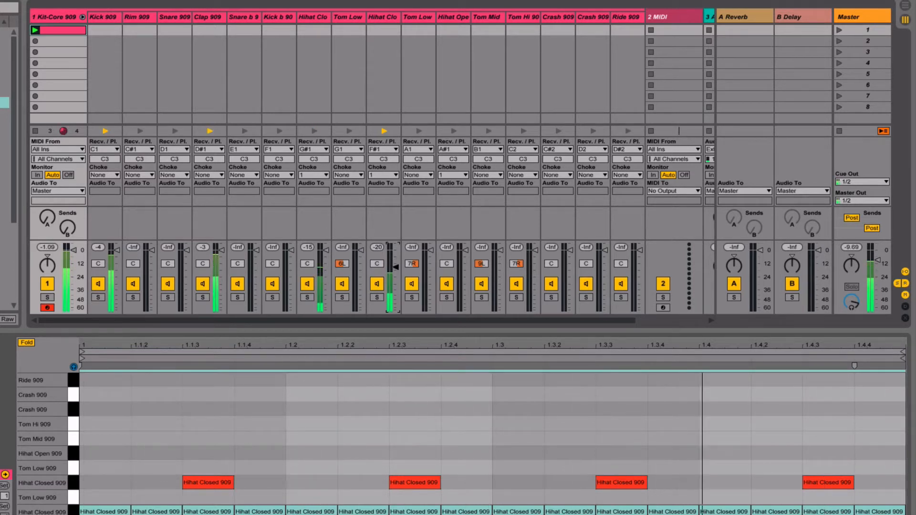
{"action": "key", "text": "space"}
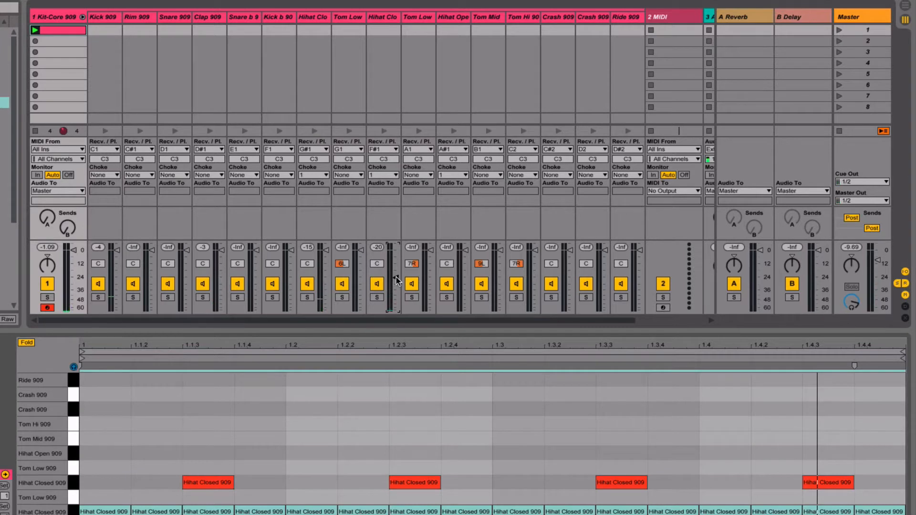
{"action": "left_click_drag", "start_coordinate": [396, 281], "coordinate": [397, 287]}
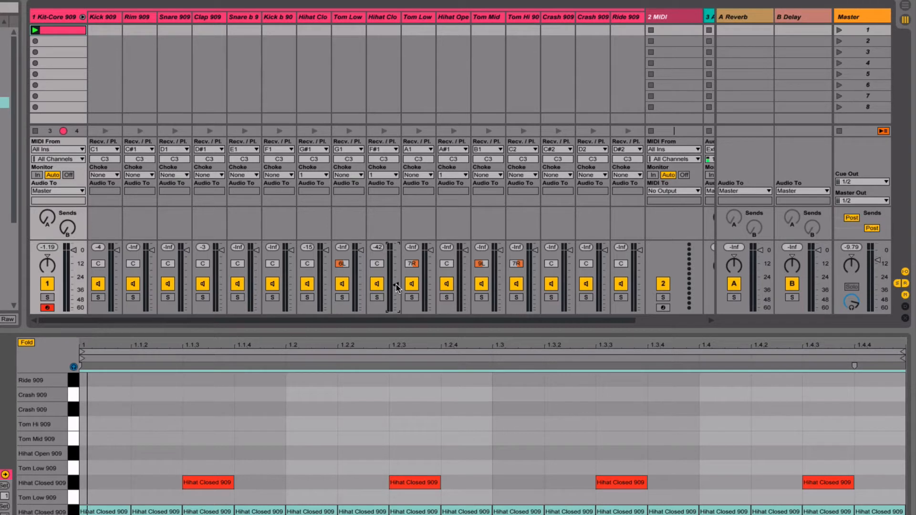
Set the choke group to None on both Hihat Closed 909 chains, F#1 and G#1.
{"action": "left_click", "coordinate": [376, 178]}
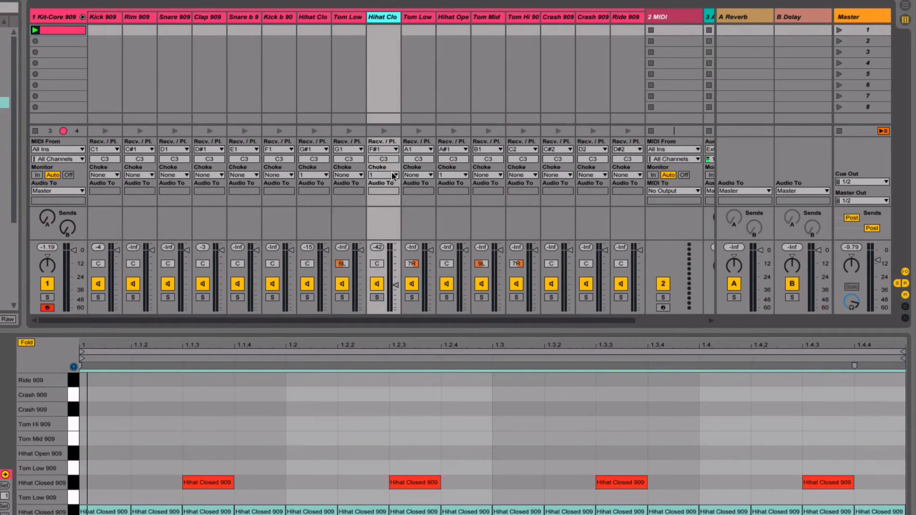
{"action": "left_click", "coordinate": [394, 176]}
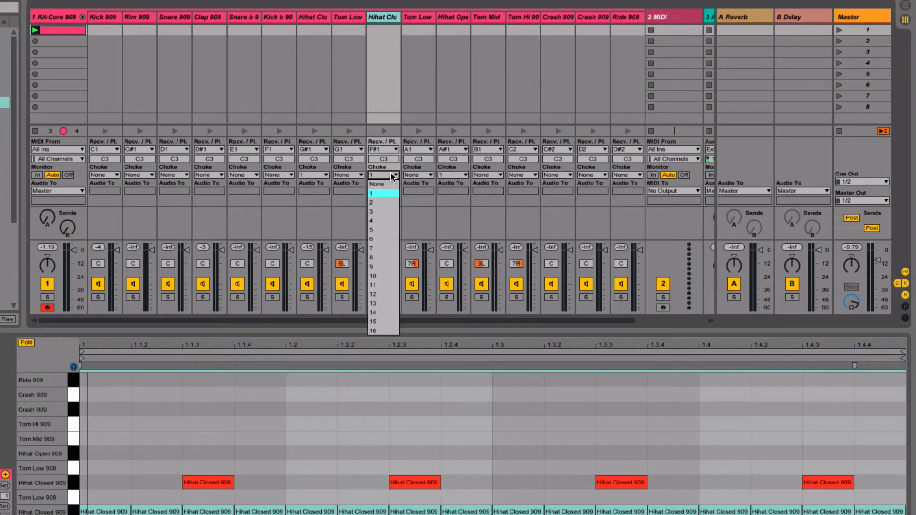
{"action": "left_click", "coordinate": [380, 186]}
{"action": "left_click", "coordinate": [325, 176]}
{"action": "left_click", "coordinate": [314, 189]}
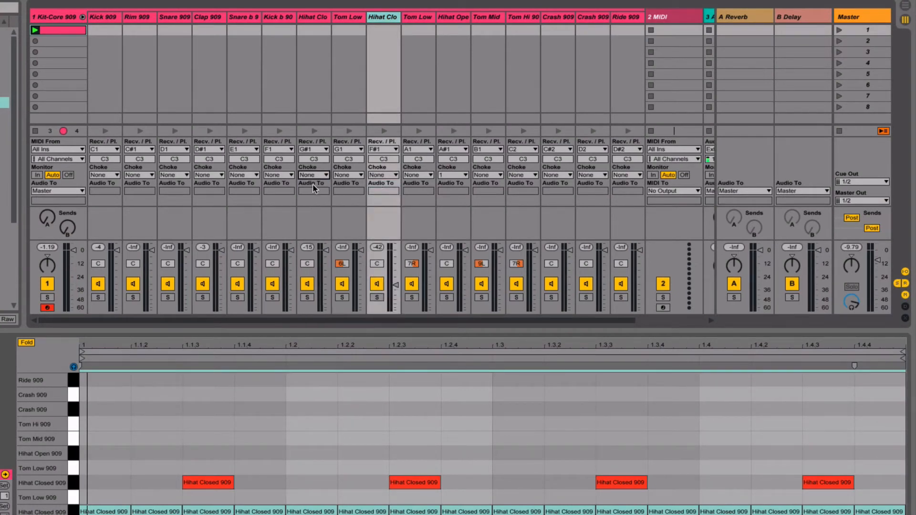
Set the Hihat Open 909 chain's choke group to None and raise the F#1 Hihat Closed 909 chain's volume against the playing beat.
{"action": "left_click", "coordinate": [444, 175]}
{"action": "left_click", "coordinate": [450, 185]}
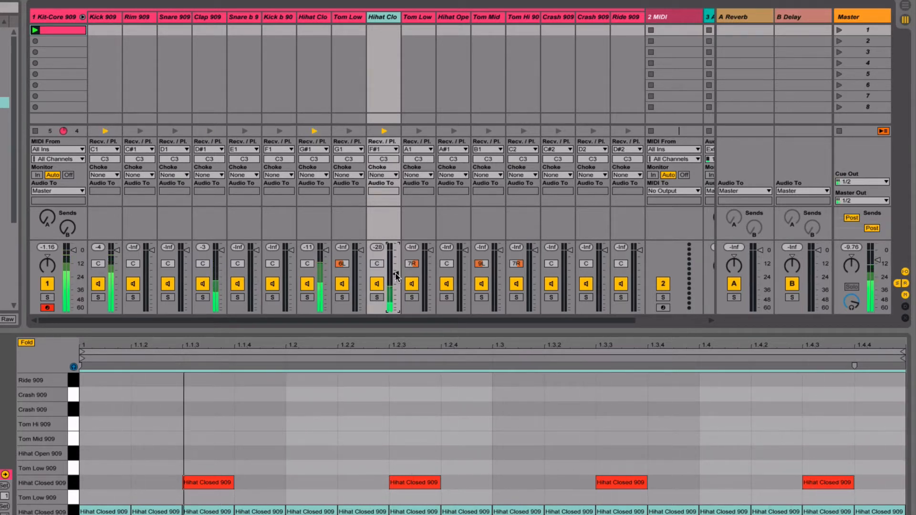
{"action": "key", "text": "space"}
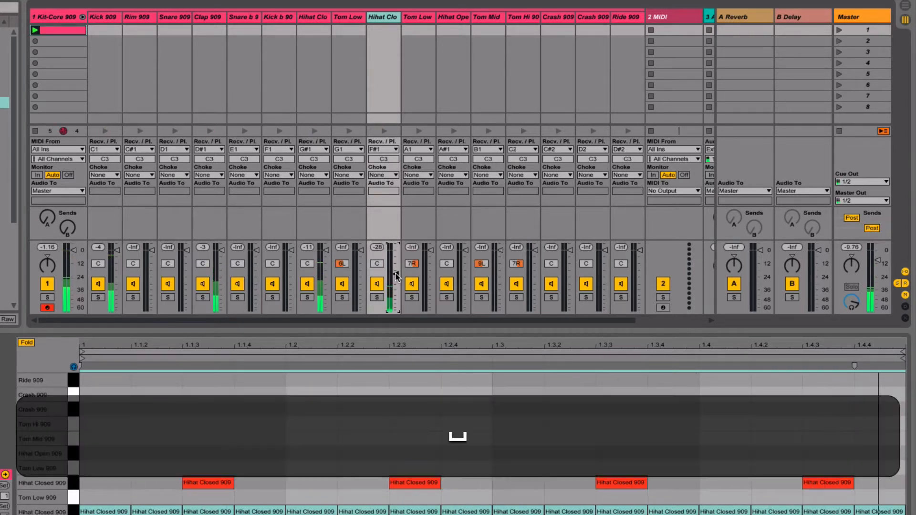
Play the beat and compare it with the F#1 Hihat Closed 909 chain muted and unmuted.
{"action": "left_click", "coordinate": [368, 440]}
{"action": "scroll", "coordinate": [368, 440], "scroll_direction": "down", "scroll_amount": 3}
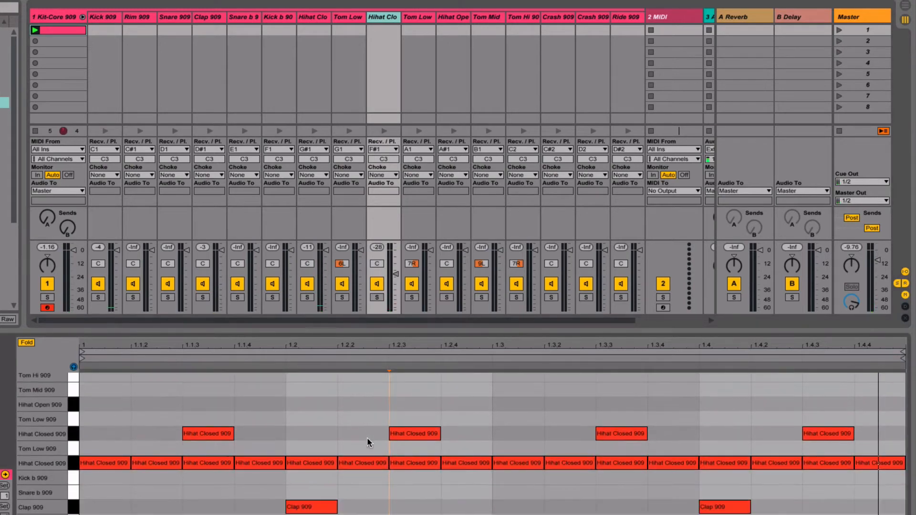
{"action": "key", "text": "space"}
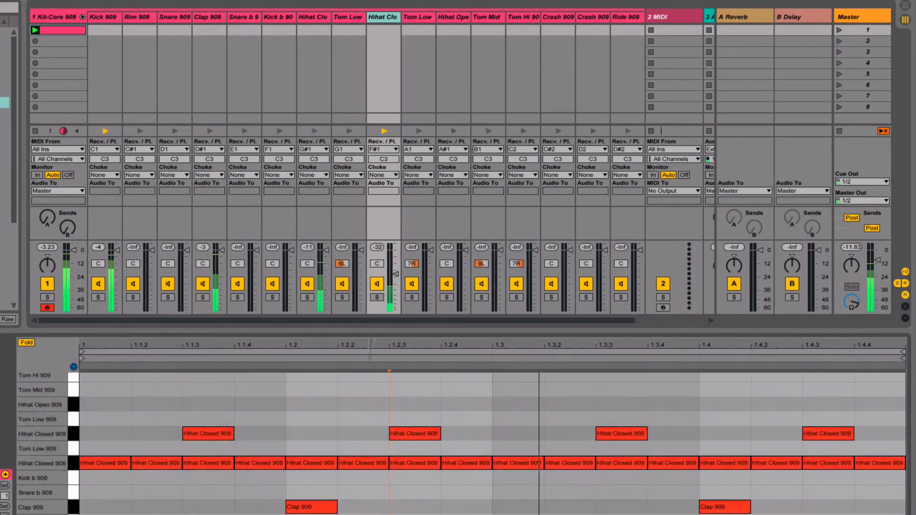
{"action": "left_click", "coordinate": [382, 286]}
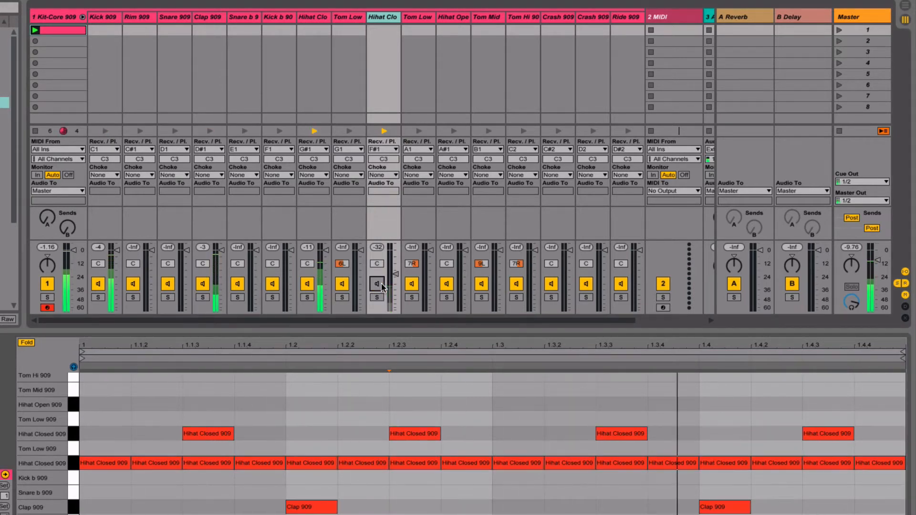
{"action": "left_click", "coordinate": [377, 284]}
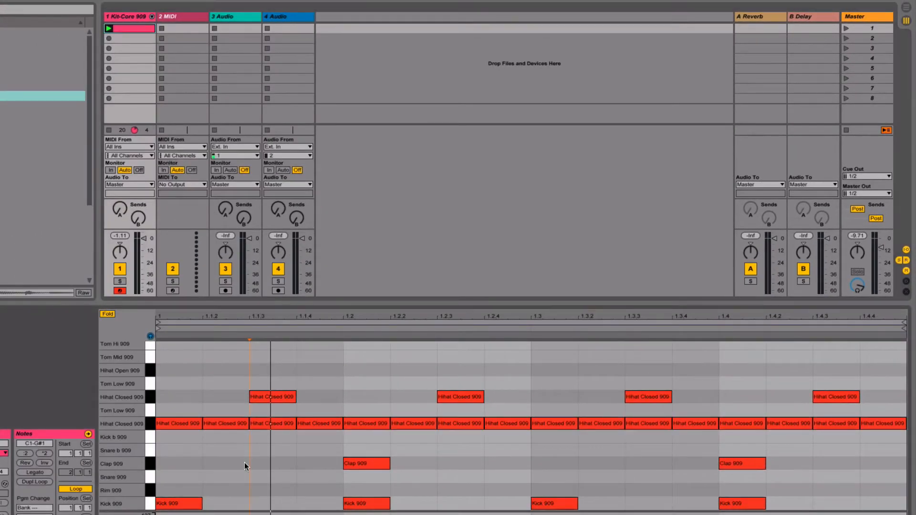
{"action": "double_click", "coordinate": [454, 463]}
{"action": "double_click", "coordinate": [454, 463]}
{"action": "left_click", "coordinate": [538, 381]}
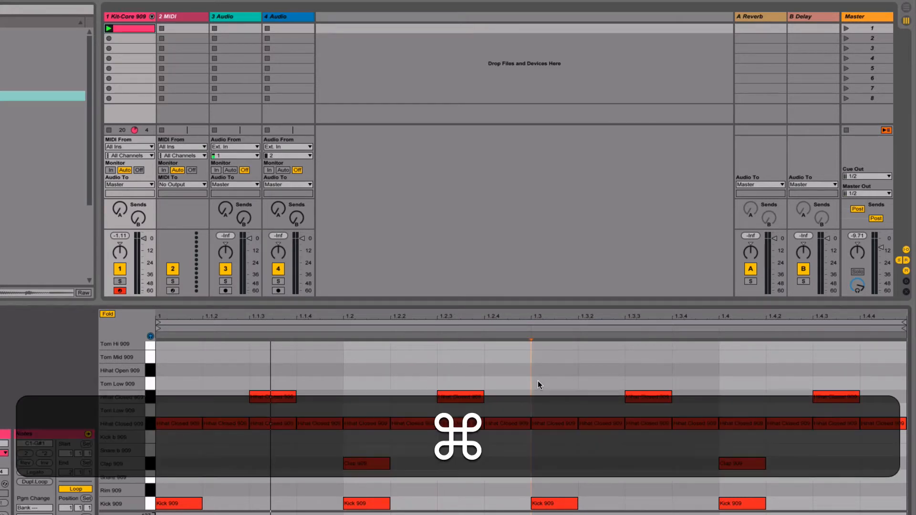
{"action": "key", "text": "super+a"}
{"action": "key", "text": "super+s"}
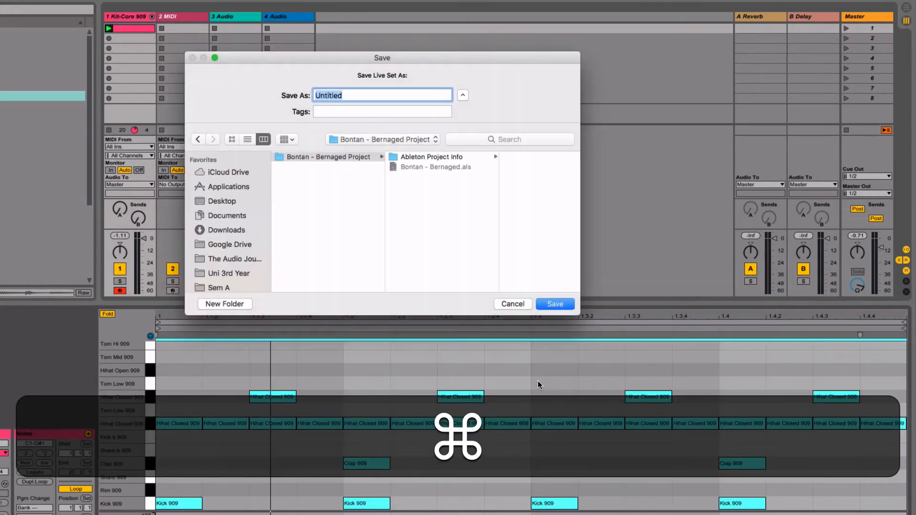
{"action": "left_click", "coordinate": [511, 303]}
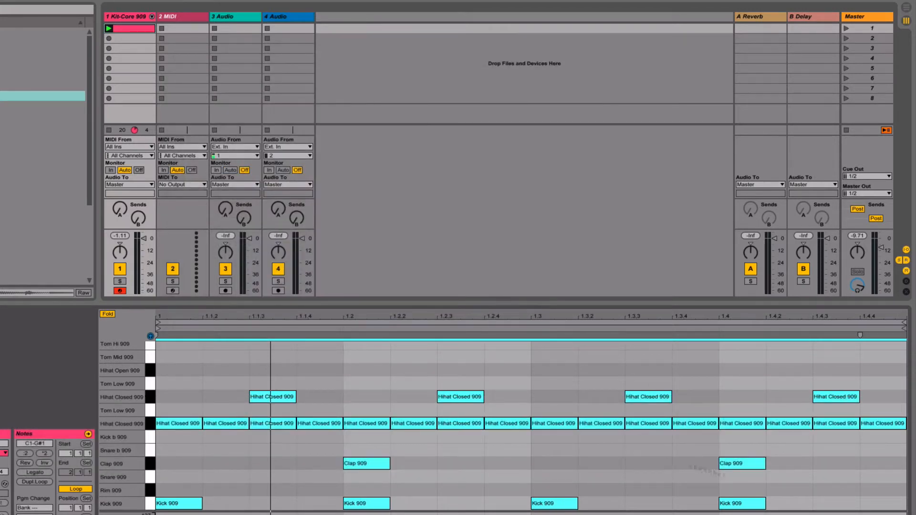
{"action": "left_click", "coordinate": [871, 485]}
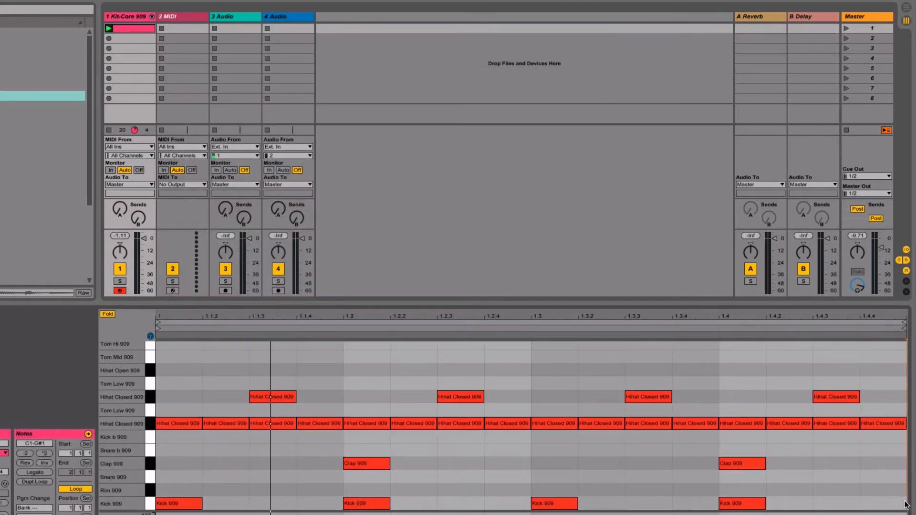
Select all the drum notes in bar 1 and duplicate them into bar 2.
{"action": "left_click_drag", "start_coordinate": [863, 474], "coordinate": [23, 309]}
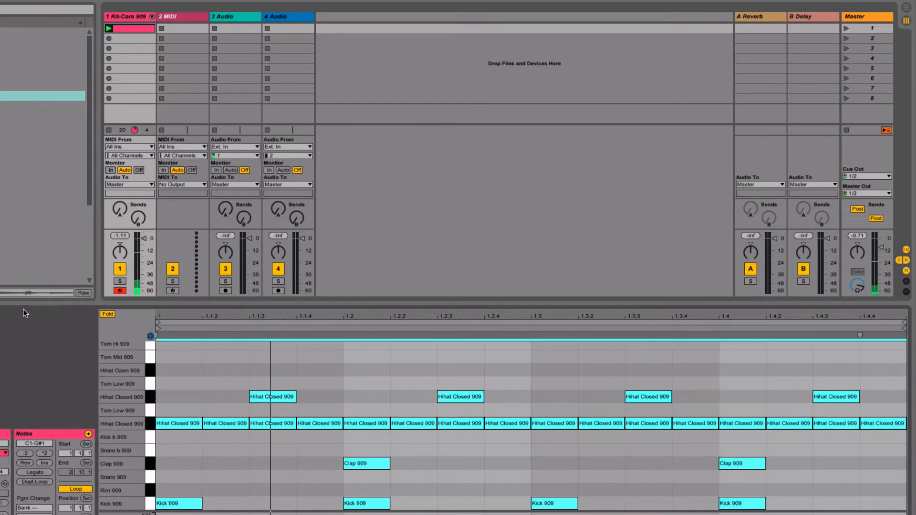
{"action": "key", "text": "super+d"}
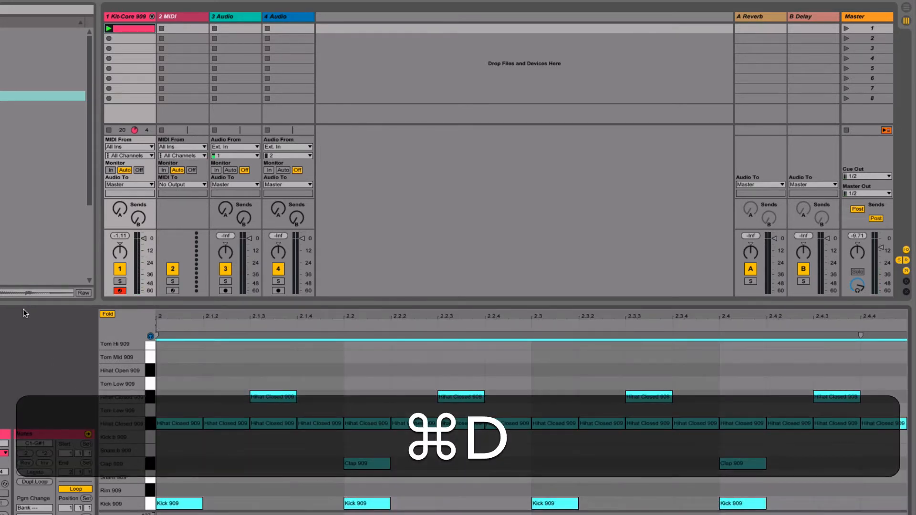
{"action": "scroll", "coordinate": [256, 354], "scroll_direction": "left", "scroll_amount": 2}
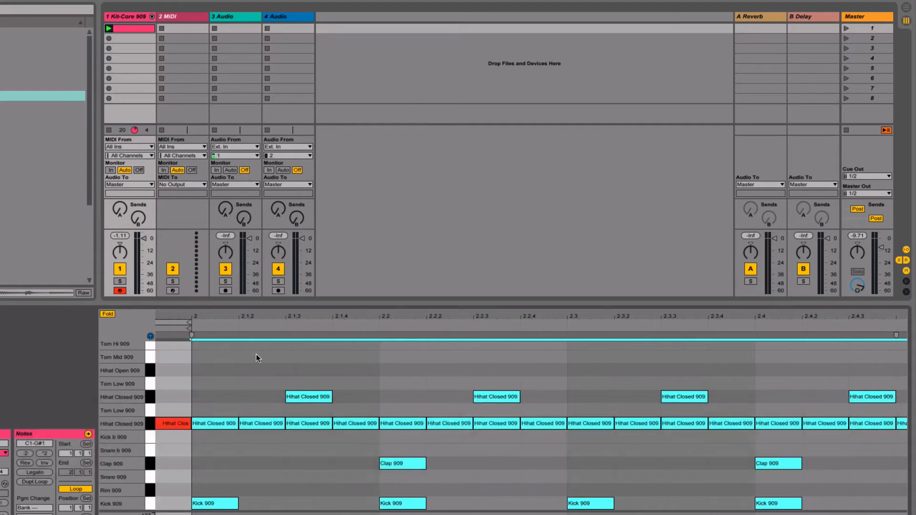
Extend the clip's loop to the end of bar 2 so it covers both bars.
{"action": "left_click_drag", "start_coordinate": [188, 322], "coordinate": [192, 349]}
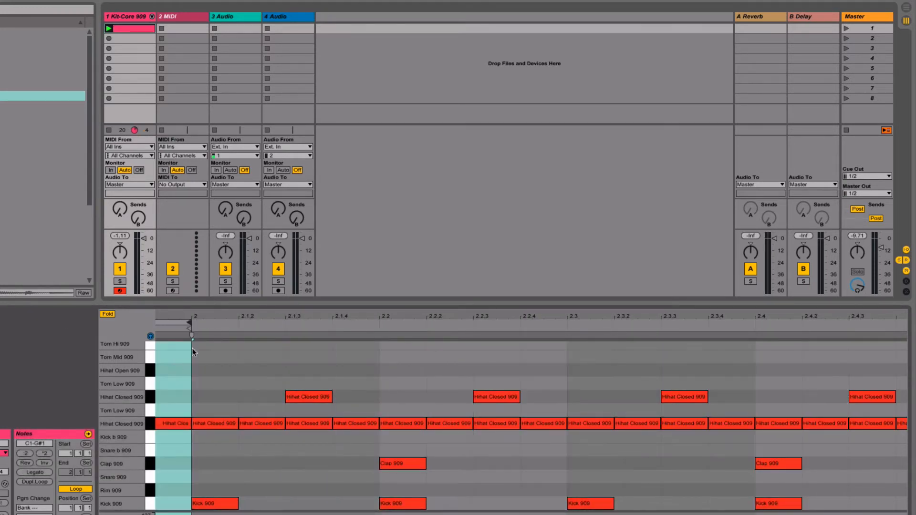
{"action": "scroll", "coordinate": [186, 340], "scroll_direction": "left", "scroll_amount": 5}
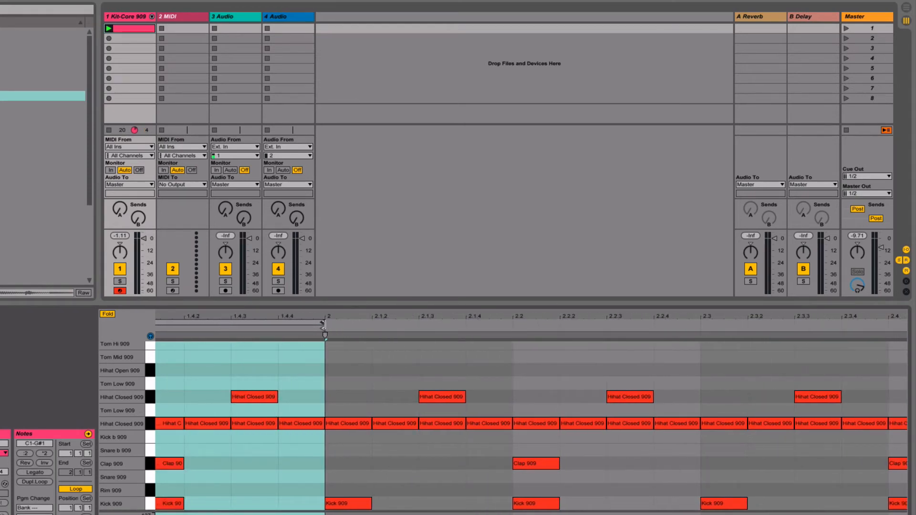
{"action": "mouse_move", "coordinate": [324, 324]}
{"action": "left_mouse_down"}
{"action": "mouse_move", "coordinate": [905, 325]}
{"action": "mouse_move", "coordinate": [914, 346]}
{"action": "mouse_move", "coordinate": [838, 353]}
{"action": "mouse_move", "coordinate": [808, 345]}
{"action": "mouse_move", "coordinate": [810, 330]}
{"action": "mouse_move", "coordinate": [903, 342]}
{"action": "mouse_move", "coordinate": [878, 329]}
{"action": "mouse_move", "coordinate": [901, 324]}
{"action": "mouse_move", "coordinate": [742, 339]}
{"action": "left_mouse_up"}
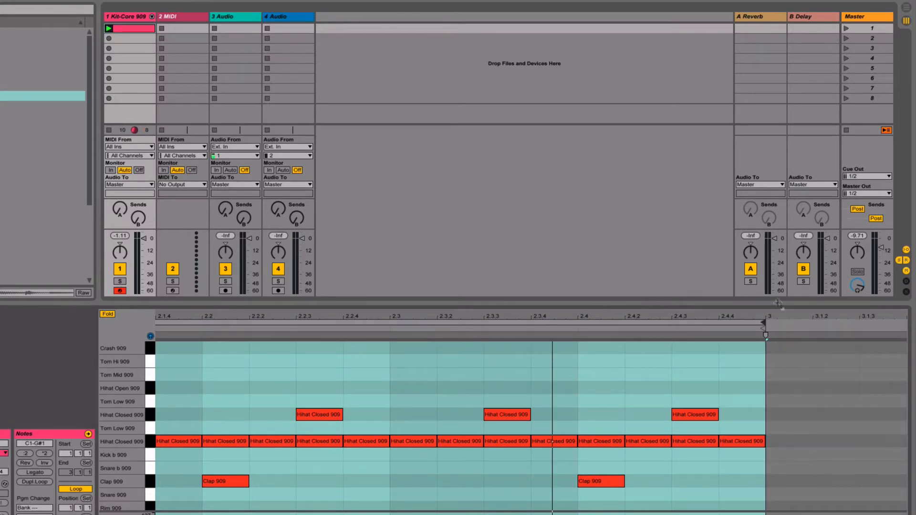
Examine the two-bar drum pattern up close and in full, playing it back.
{"action": "scroll", "coordinate": [713, 349], "scroll_direction": "left", "scroll_amount": 1}
{"action": "scroll", "coordinate": [712, 345], "scroll_direction": "left", "scroll_amount": 5}
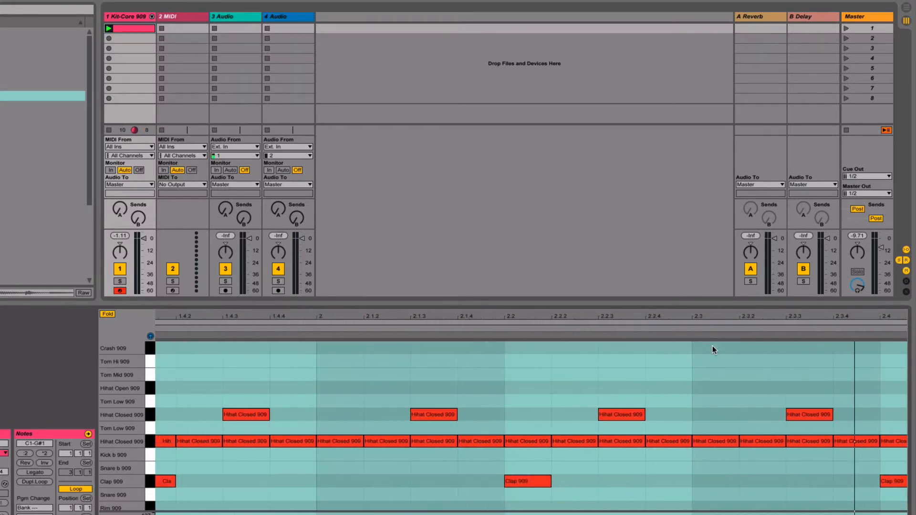
{"action": "scroll", "coordinate": [823, 397], "scroll_direction": "up", "scroll_amount": 2}
{"action": "scroll", "coordinate": [823, 400], "scroll_direction": "down", "scroll_amount": 3}
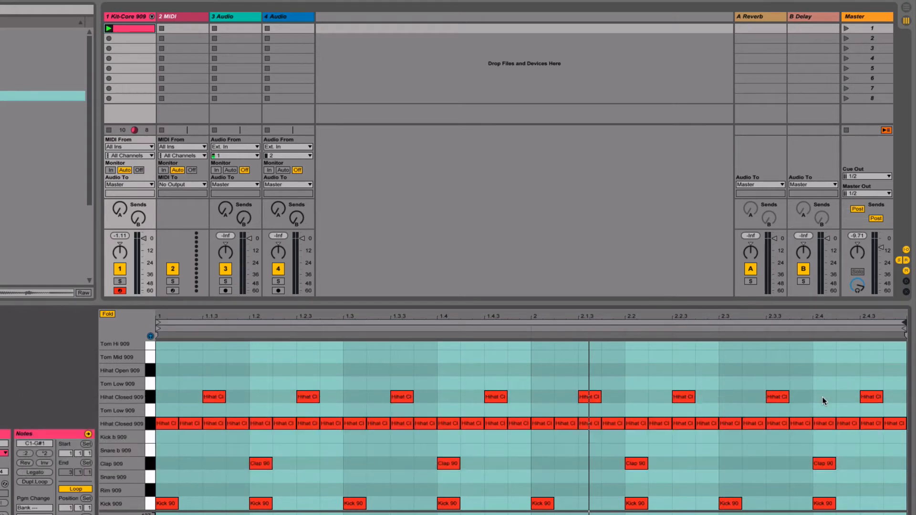
{"action": "key", "text": "shift+equal"}
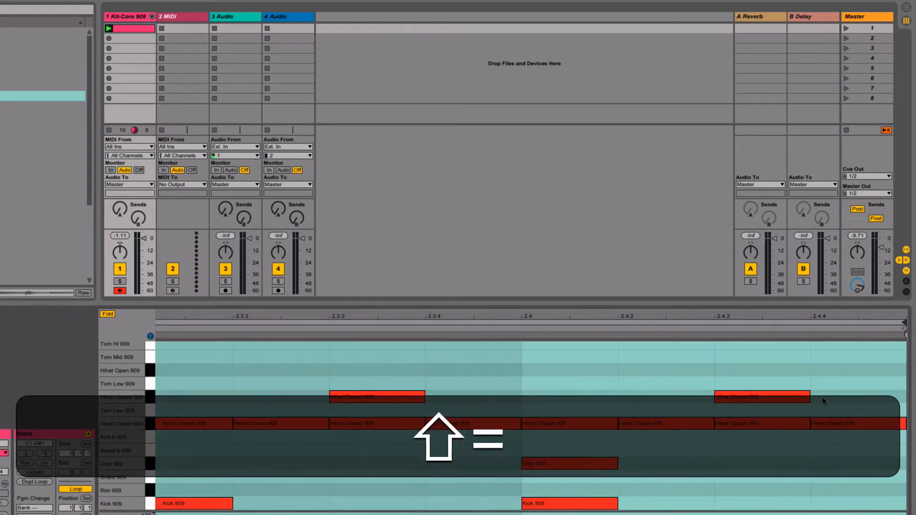
{"action": "key", "text": "minus"}
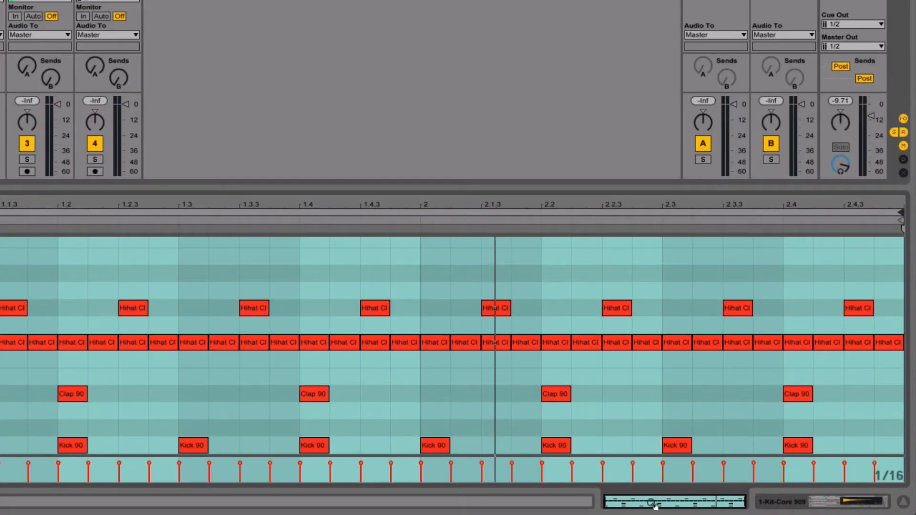
{"action": "key", "text": "space"}
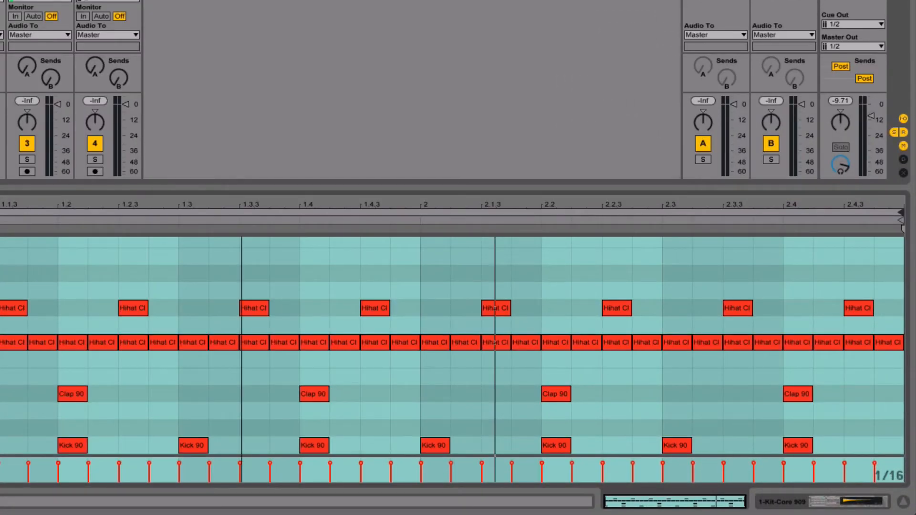
{"action": "left_click_drag", "start_coordinate": [242, 204], "coordinate": [241, 262]}
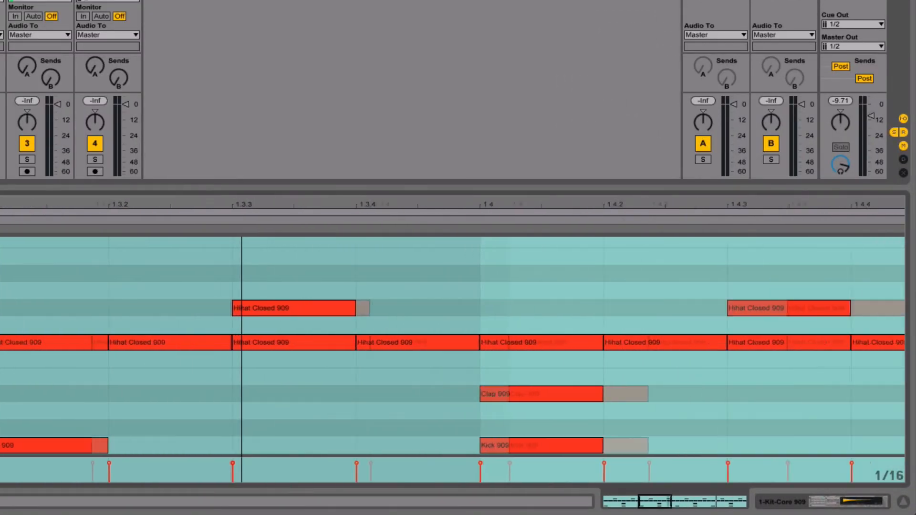
{"action": "left_click_drag", "start_coordinate": [650, 502], "coordinate": [650, 458]}
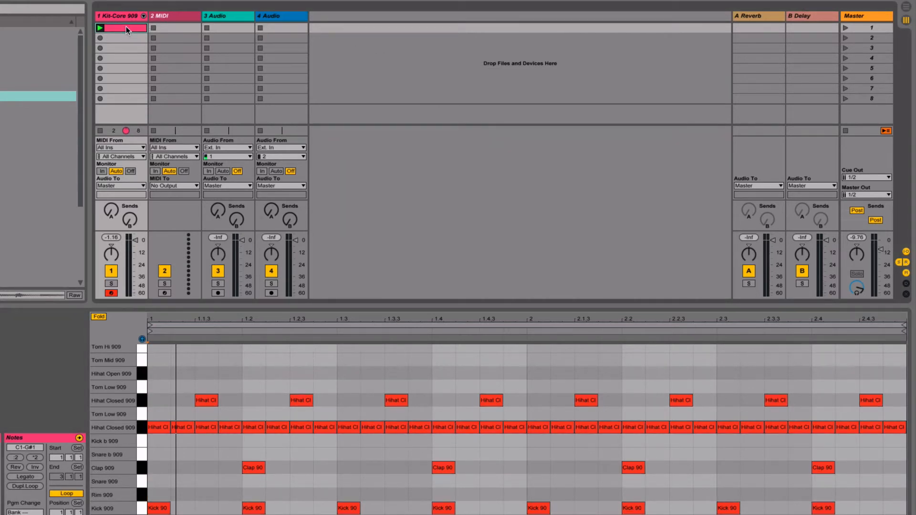
Duplicate the two-bar Kit-Core 909 clip into the second clip slot and select the copy for editing.
{"action": "key", "text": "super+d"}
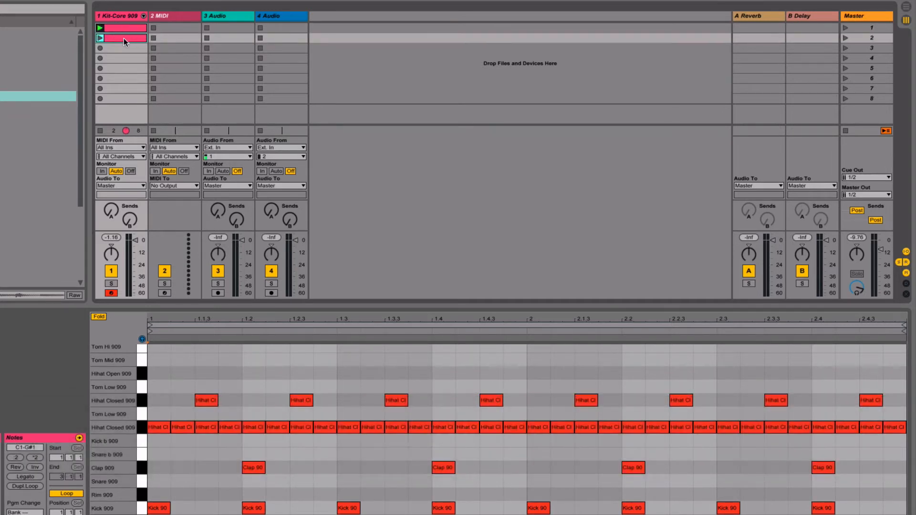
{"action": "left_click", "coordinate": [126, 30]}
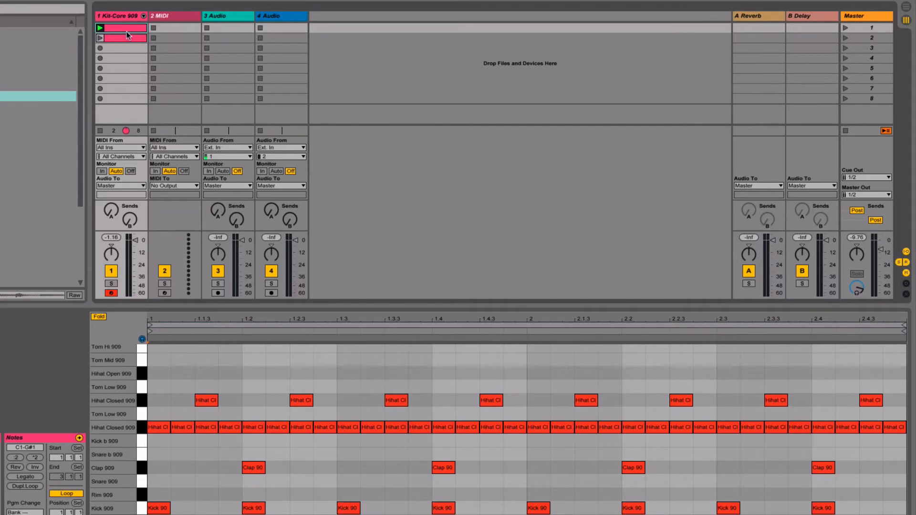
{"action": "left_click", "coordinate": [120, 38]}
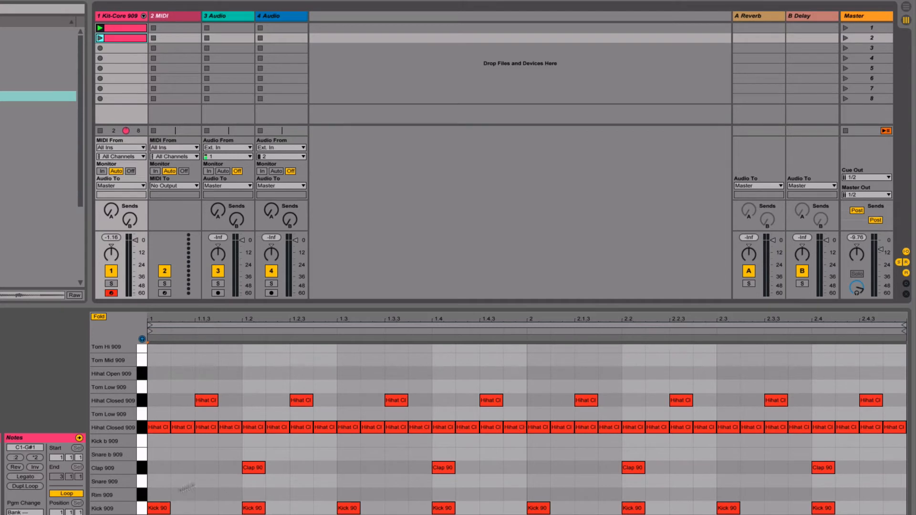
Audition the Snare 909 and Hihat Open 909 sounds in the copied clip's note lanes.
{"action": "left_click", "coordinate": [143, 483]}
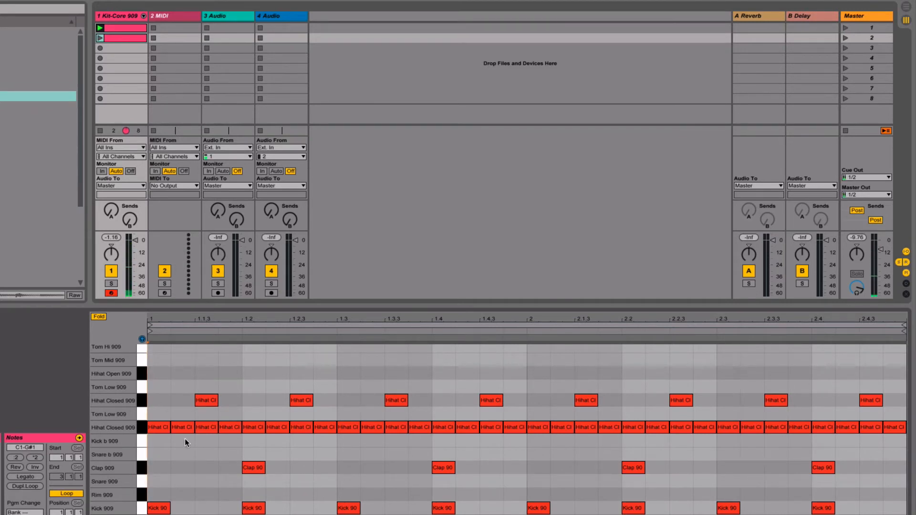
{"action": "left_click", "coordinate": [145, 481]}
{"action": "left_click", "coordinate": [143, 372]}
Launch the second Kit-Core 909 clip and play its beat to find a spot for a snare.
{"action": "key", "text": "space"}
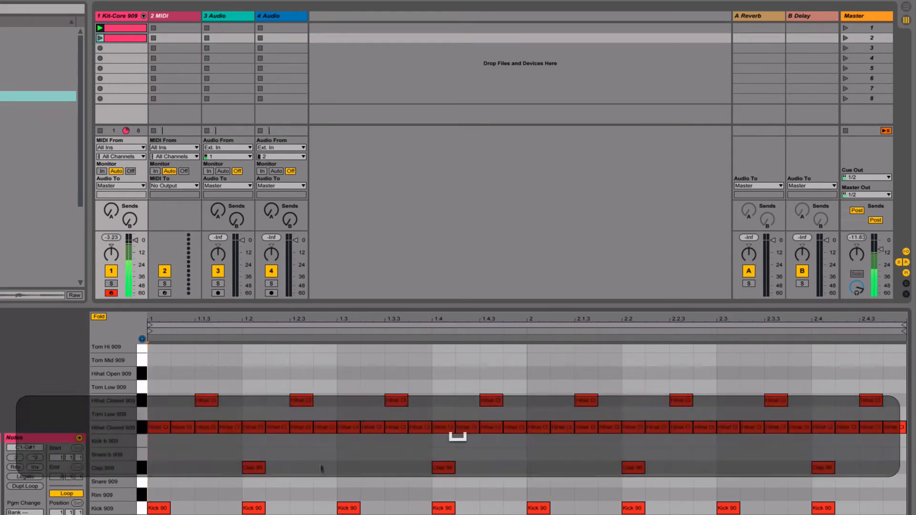
{"action": "left_click", "coordinate": [101, 40]}
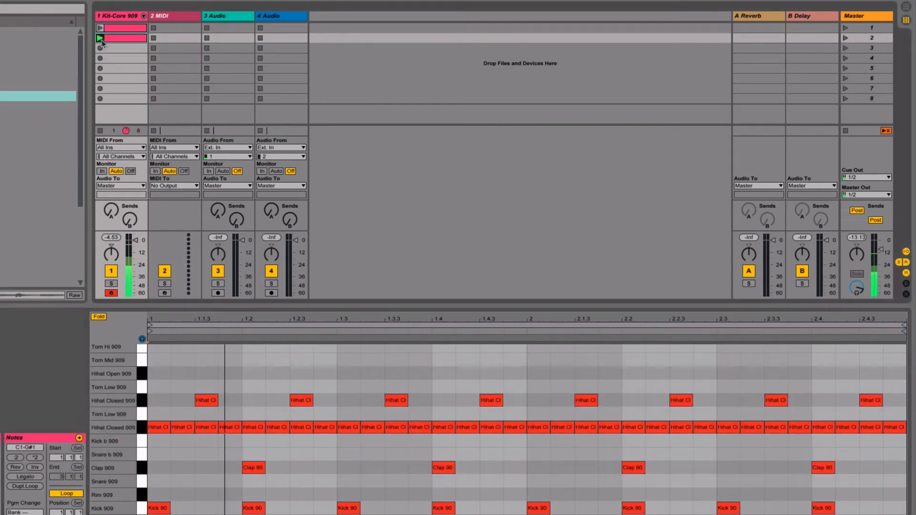
{"action": "key", "text": "space"}
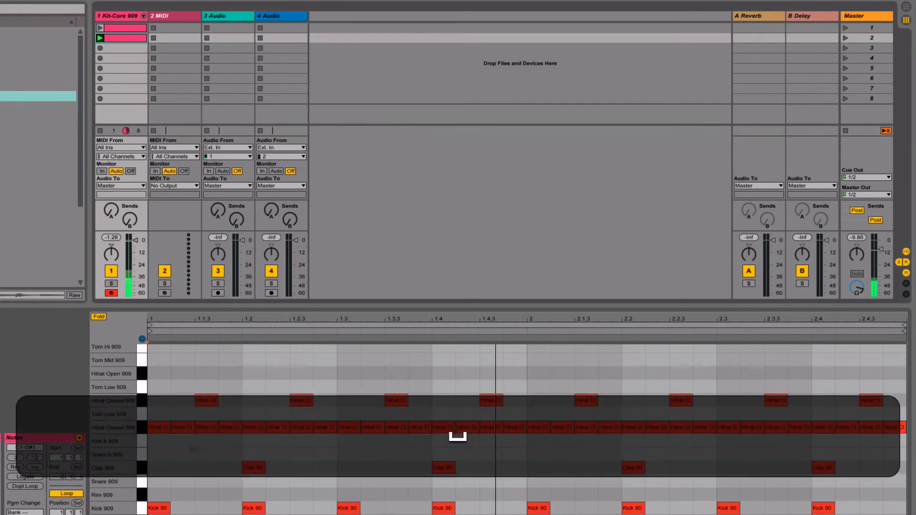
{"action": "key", "text": "space"}
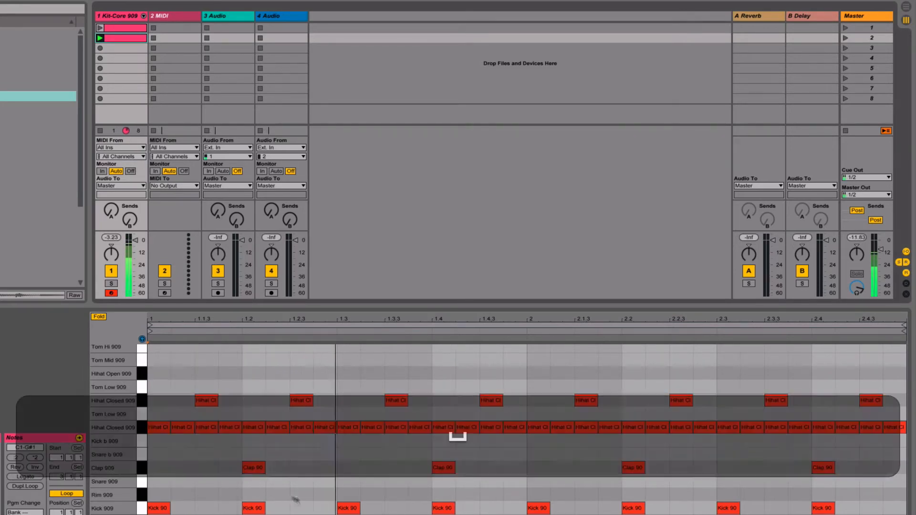
{"action": "key", "text": "space"}
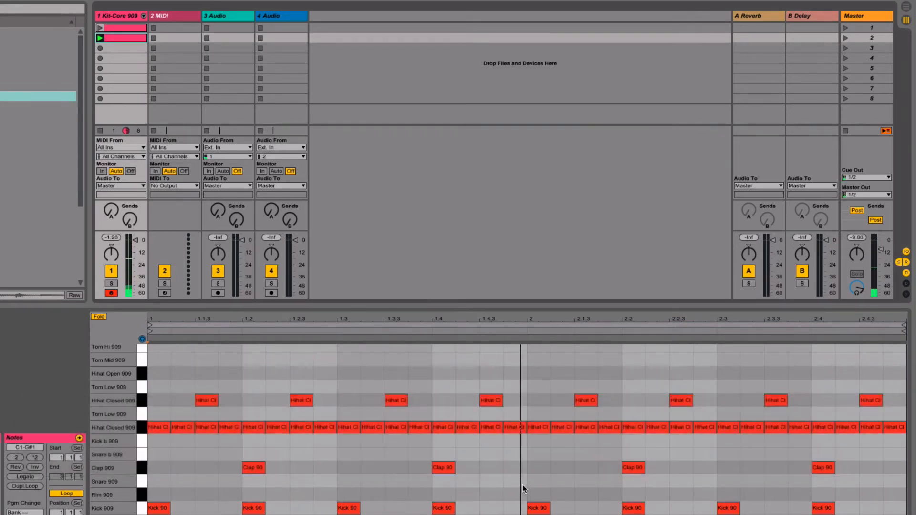
Draw a Snare 909 note at 1.4.3, move it to 1.4.4, and check both positions in playback.
{"action": "key", "text": "b"}
{"action": "left_click", "coordinate": [496, 480]}
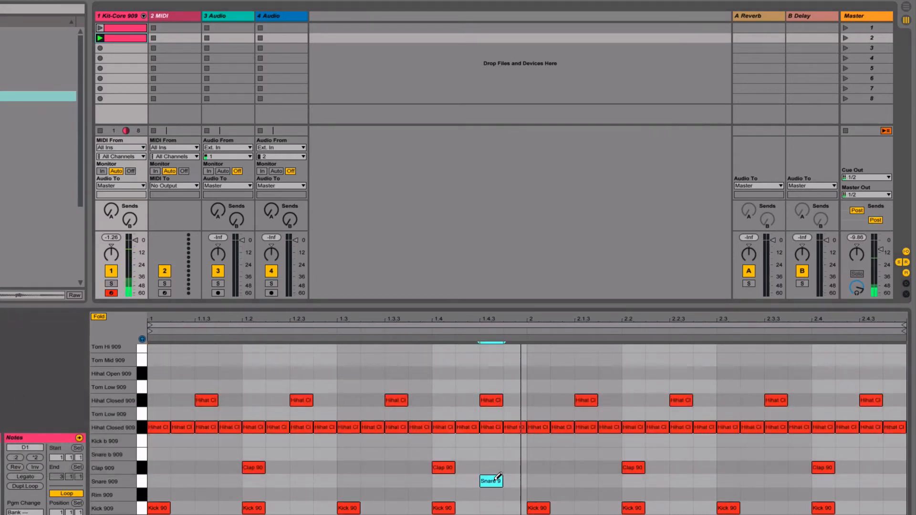
{"action": "key", "text": "space"}
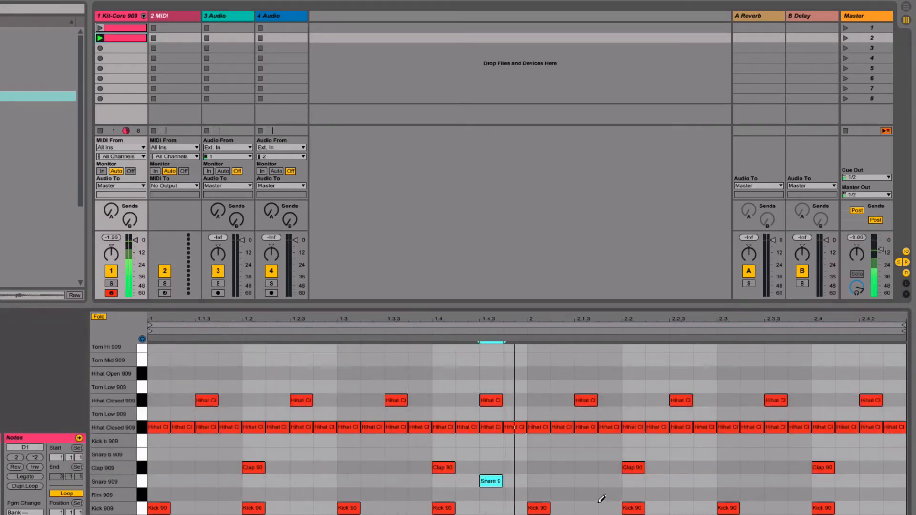
{"action": "key", "text": "space"}
{"action": "left_click_drag", "start_coordinate": [492, 481], "coordinate": [515, 481]}
{"action": "key", "text": "space"}
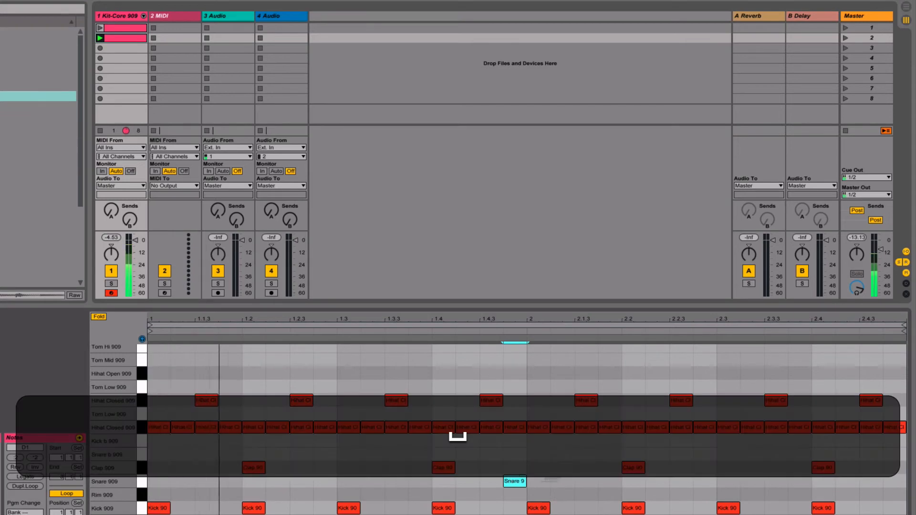
While the clip plays, place Rim 909 notes at 1.1.2 and 2.4.4 and Snare 909 notes at 1.2.4 and 2.3.2.
{"action": "key", "text": "space"}
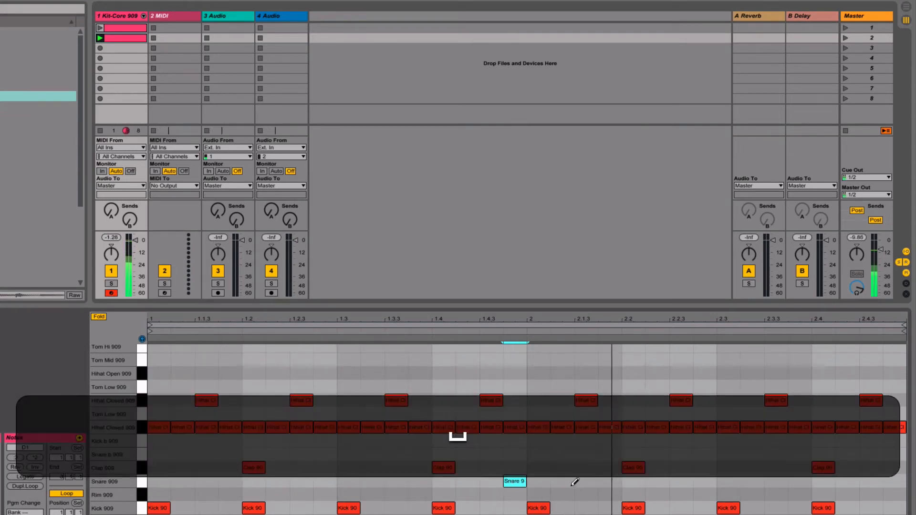
{"action": "left_click", "coordinate": [351, 440]}
{"action": "left_click", "coordinate": [345, 440]}
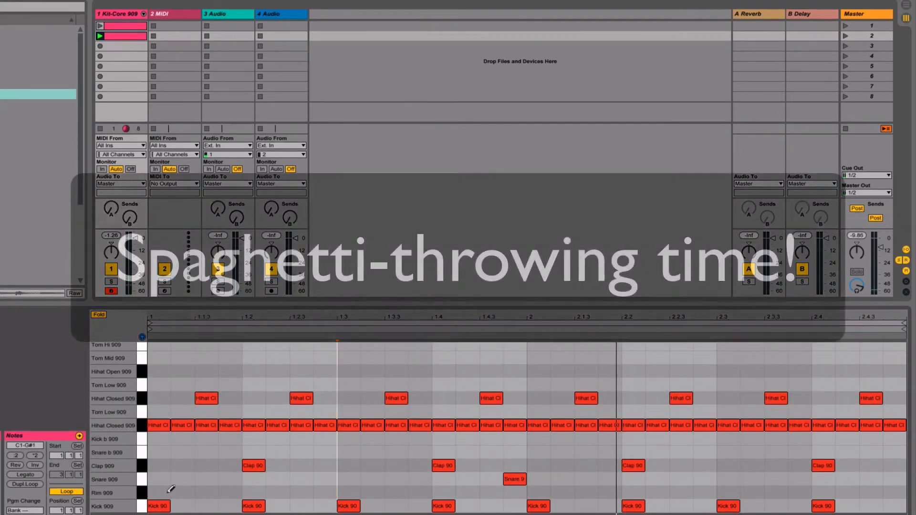
{"action": "left_click", "coordinate": [183, 491]}
{"action": "key", "text": "space"}
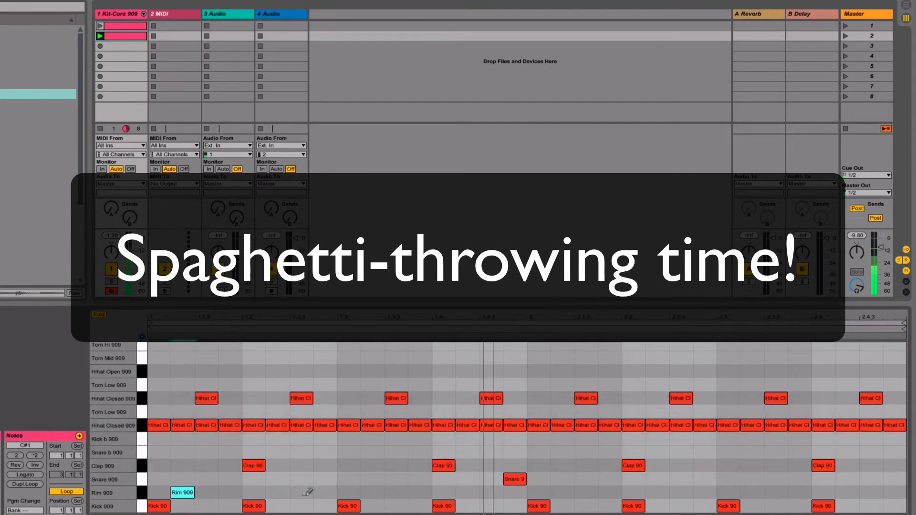
{"action": "left_click", "coordinate": [320, 492]}
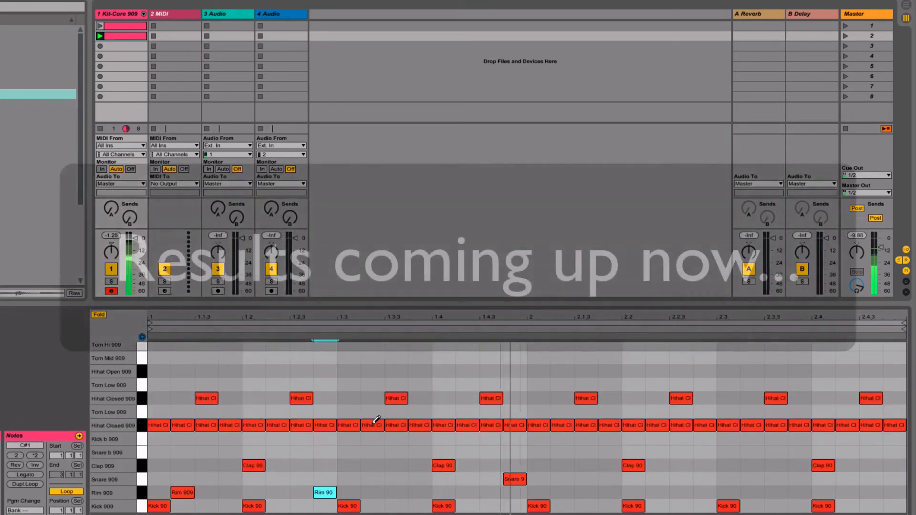
{"action": "left_click", "coordinate": [754, 493]}
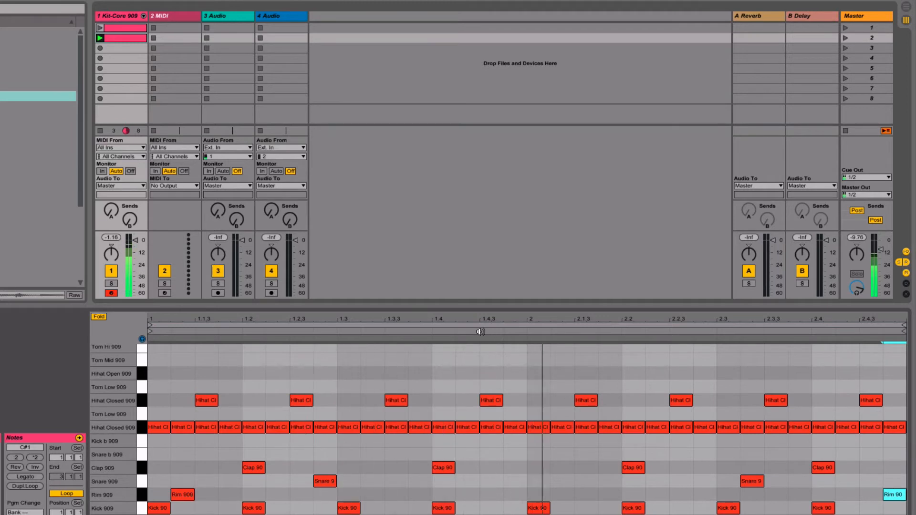
{"action": "key", "text": "space"}
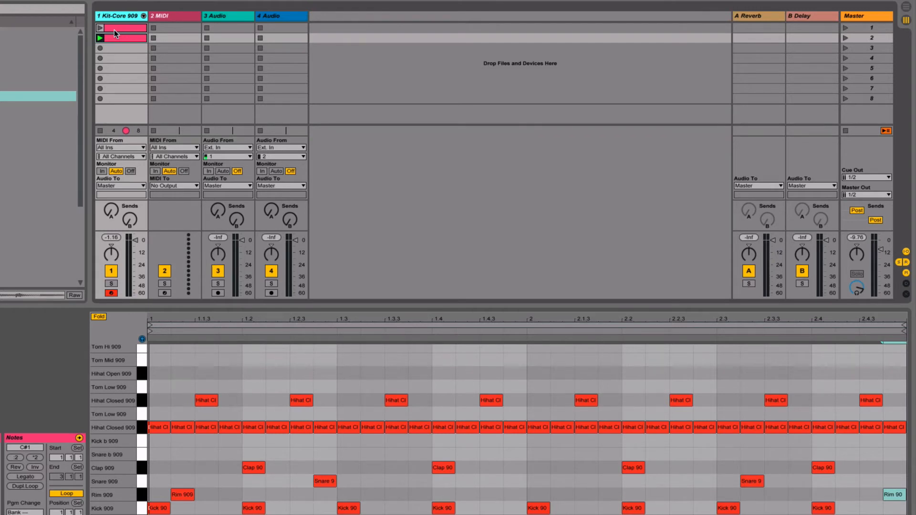
Play the first Kit-Core 909 clip and the second one in turn to compare the basic beat with its variation.
{"action": "left_click", "coordinate": [114, 30]}
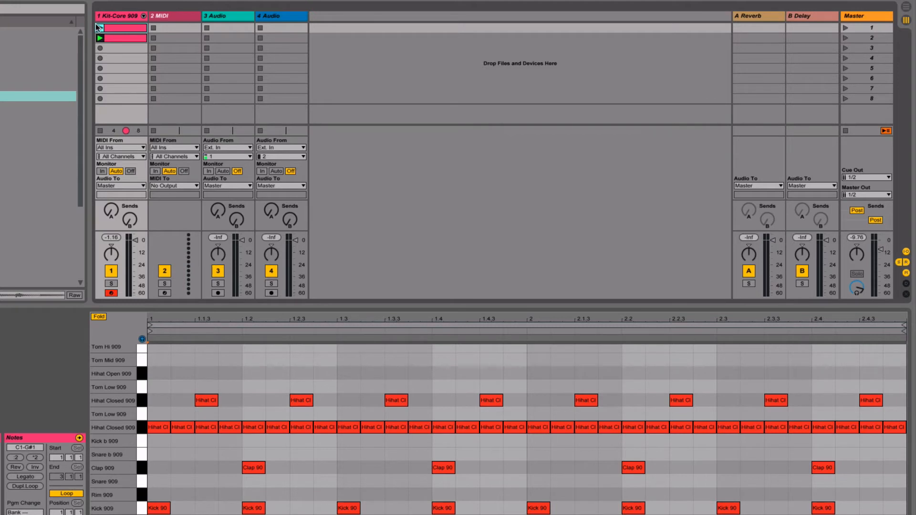
{"action": "left_click", "coordinate": [99, 28]}
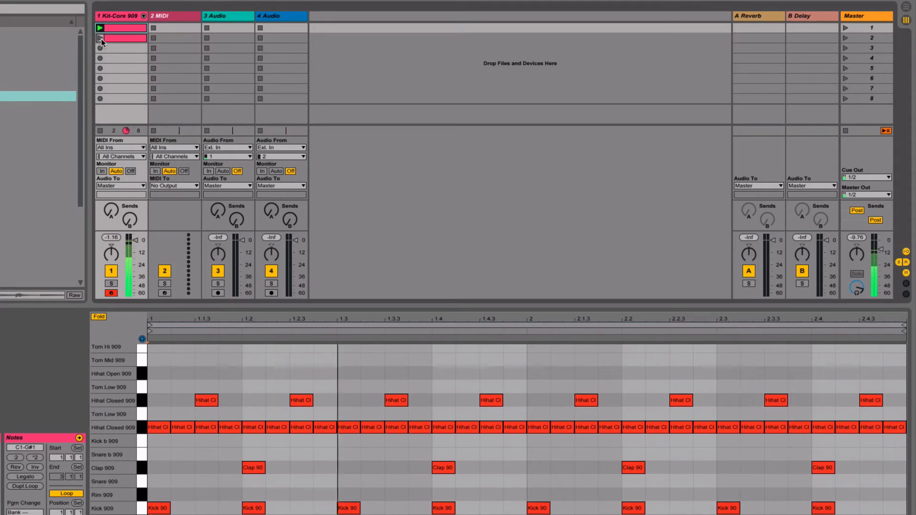
{"action": "left_click", "coordinate": [100, 37]}
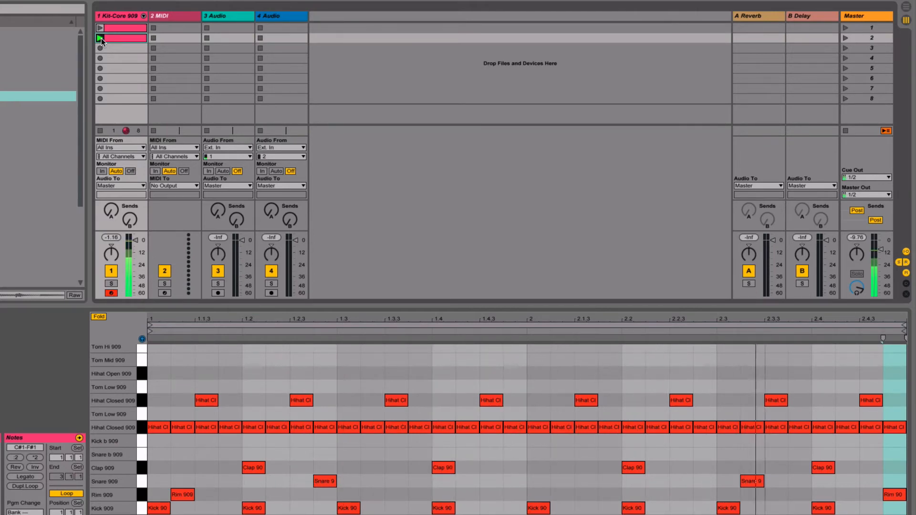
Show the Kit-Core 909 drum chains in the mixer and lower the Rim 909 and Snare 909 volumes during playback.
{"action": "left_click", "coordinate": [143, 16]}
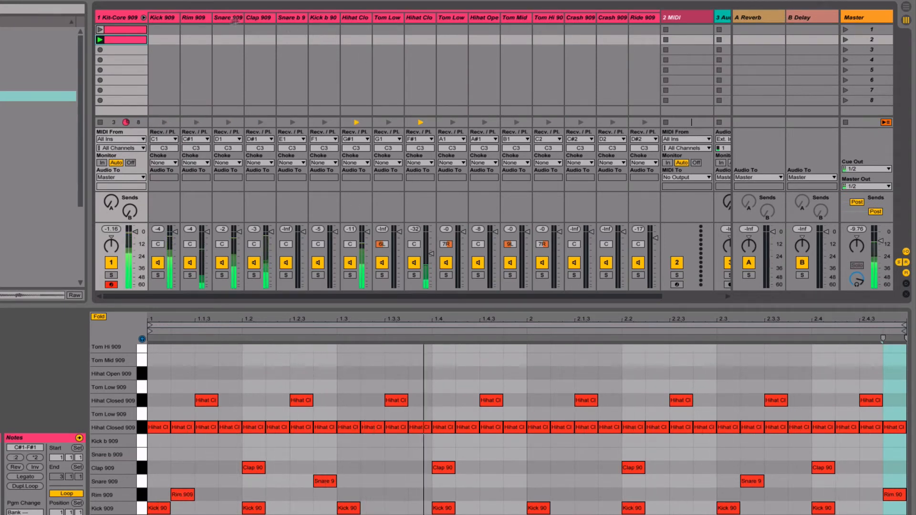
{"action": "left_click", "coordinate": [197, 18]}
{"action": "left_click_drag", "start_coordinate": [207, 232], "coordinate": [207, 242]}
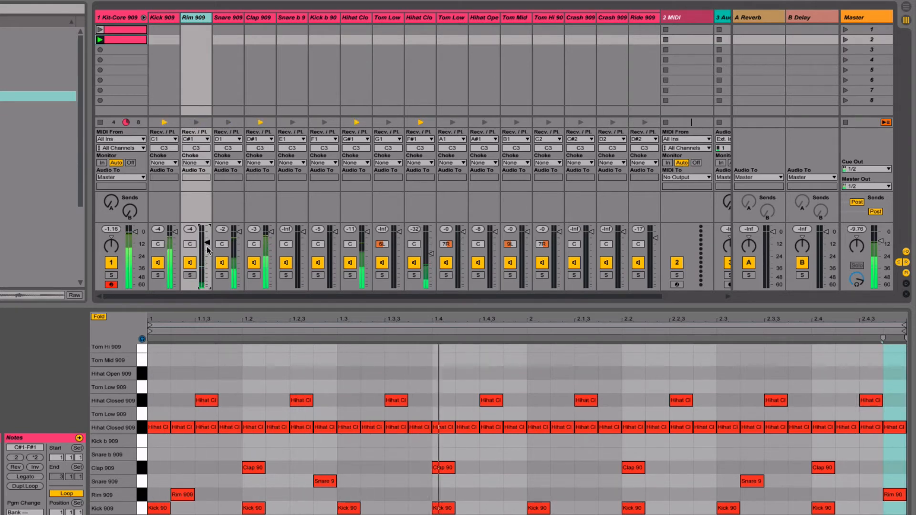
{"action": "left_click", "coordinate": [236, 18]}
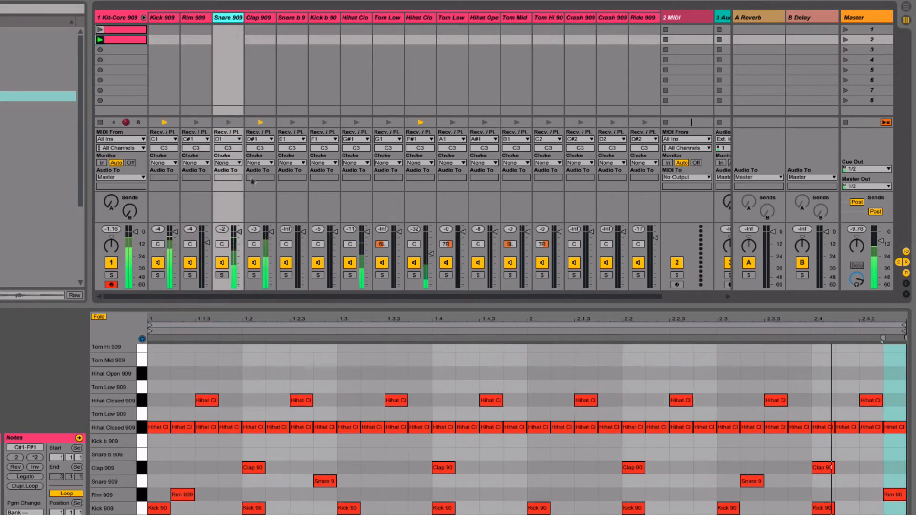
{"action": "left_click_drag", "start_coordinate": [239, 232], "coordinate": [239, 239]}
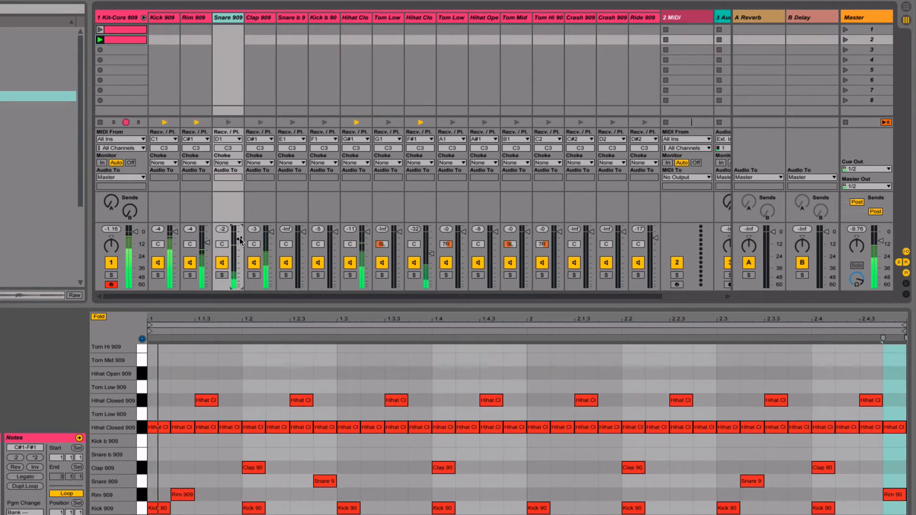
{"action": "key", "text": "space"}
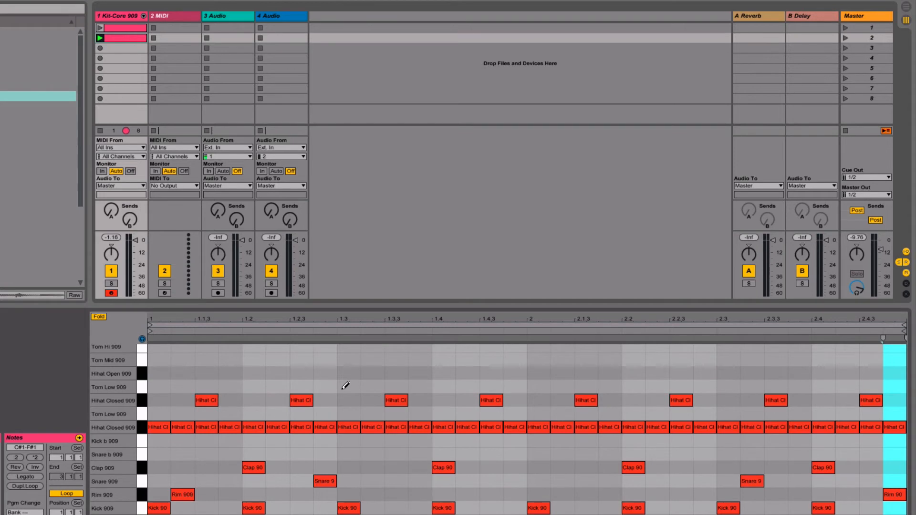
Set the Ride 909 pad's Attack to 0.00 ms in the drum rack and audition the ride sound.
{"action": "scroll", "coordinate": [125, 384], "scroll_direction": "up", "scroll_amount": 3}
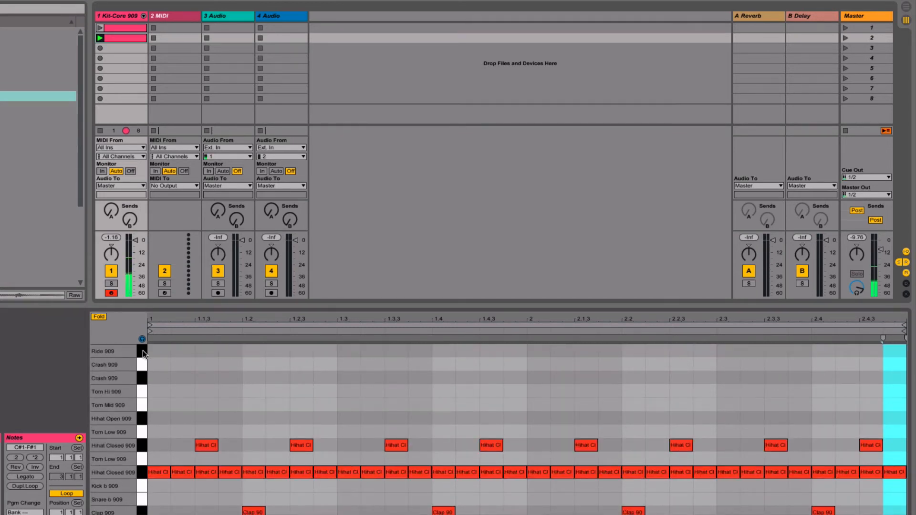
{"action": "key", "text": "shift+Tab"}
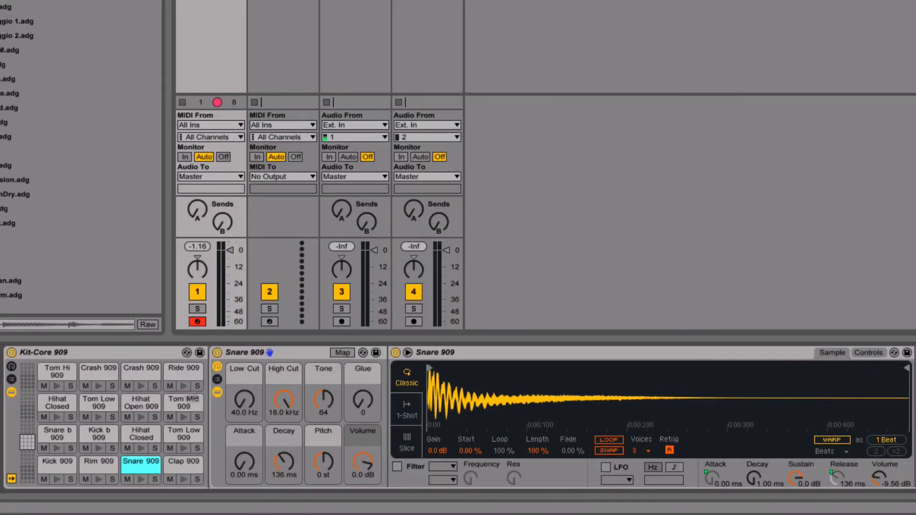
{"action": "left_click", "coordinate": [181, 380]}
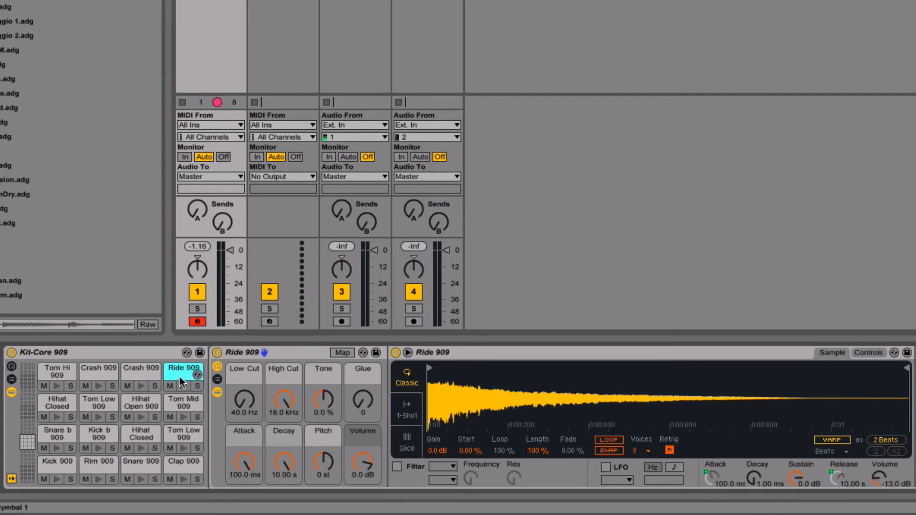
{"action": "mouse_move", "coordinate": [244, 462]}
{"action": "left_mouse_down"}
{"action": "mouse_move", "coordinate": [244, 486]}
{"action": "mouse_move", "coordinate": [249, 464]}
{"action": "left_mouse_up"}
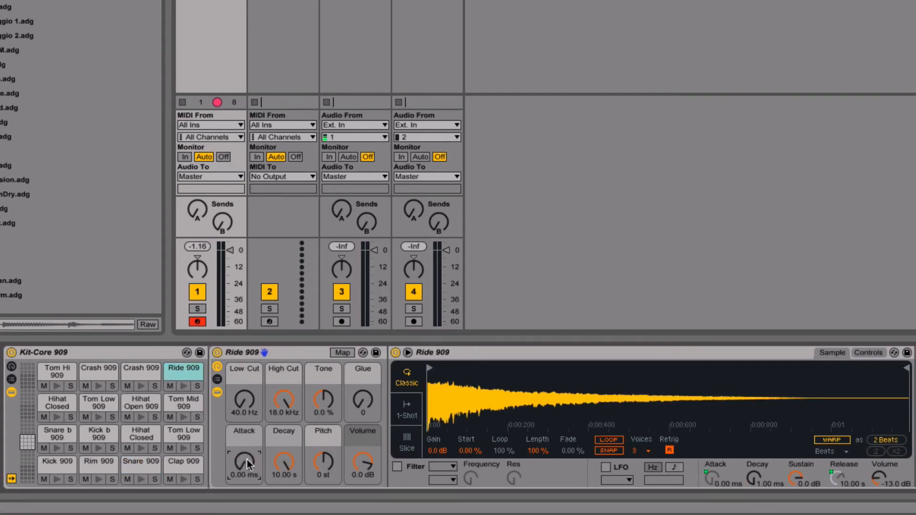
{"action": "left_click", "coordinate": [183, 386]}
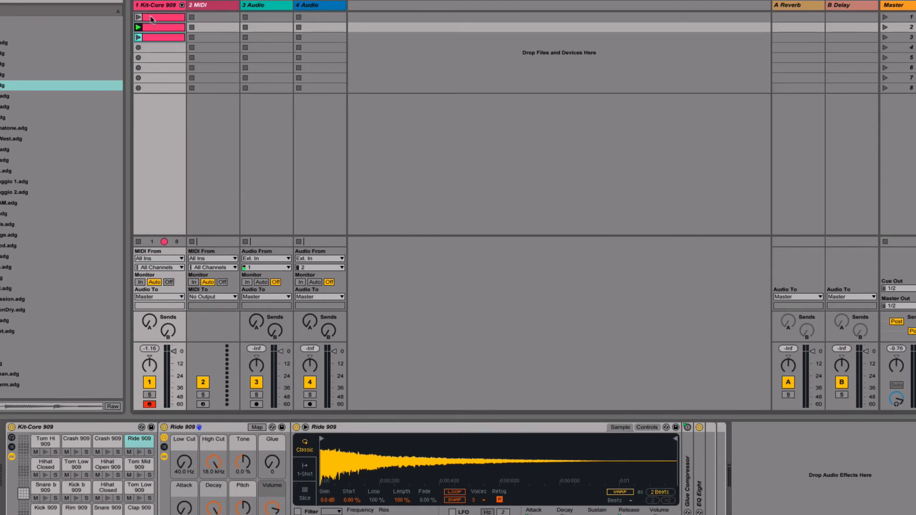
Rename the three Kit-Core 909 clips BASIC, PERC and RIDE in slot order.
{"action": "left_click", "coordinate": [150, 18]}
{"action": "key", "text": "super+r"}
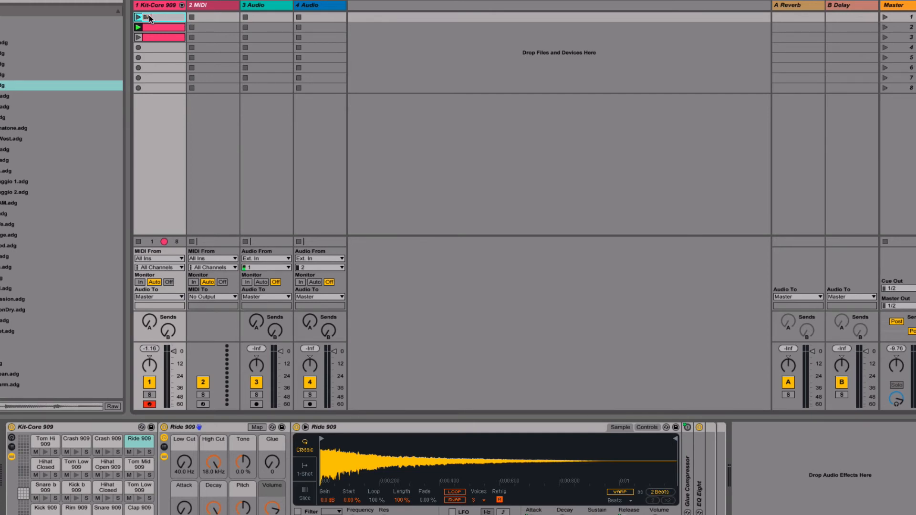
{"action": "key", "text": "Return"}
{"action": "left_click", "coordinate": [172, 31]}
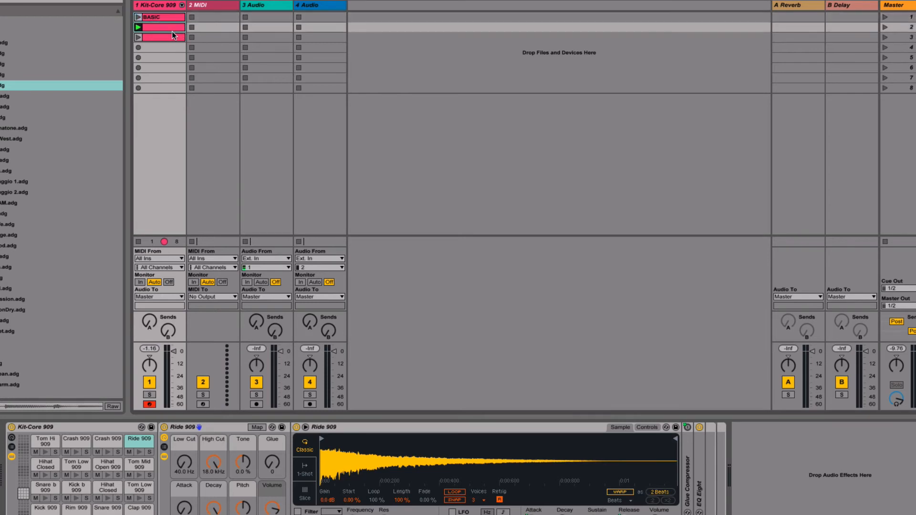
{"action": "key", "text": "super+r"}
{"action": "type", "text": "PERC"}
{"action": "left_click", "coordinate": [166, 36]}
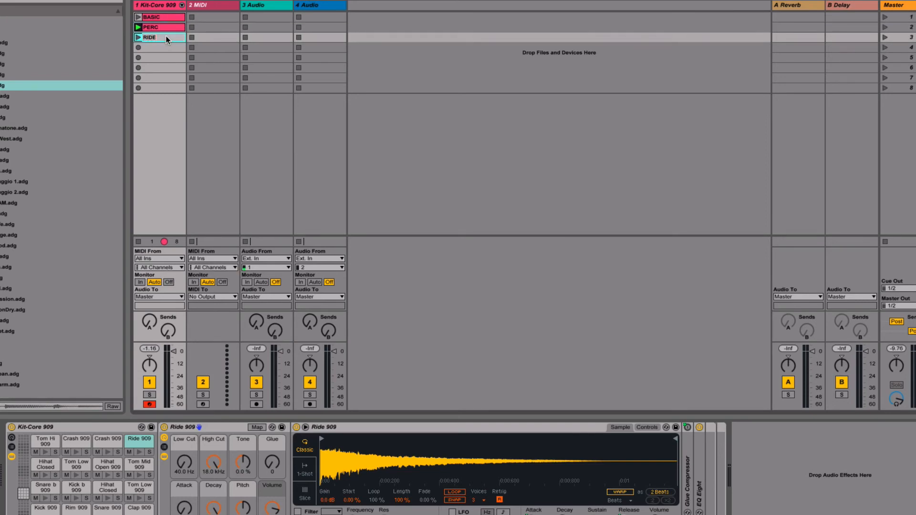
Launch the RIDE clip and copy all its off-beat Hihat Closed 909 notes to the Ride 909 lane.
{"action": "left_click", "coordinate": [138, 37]}
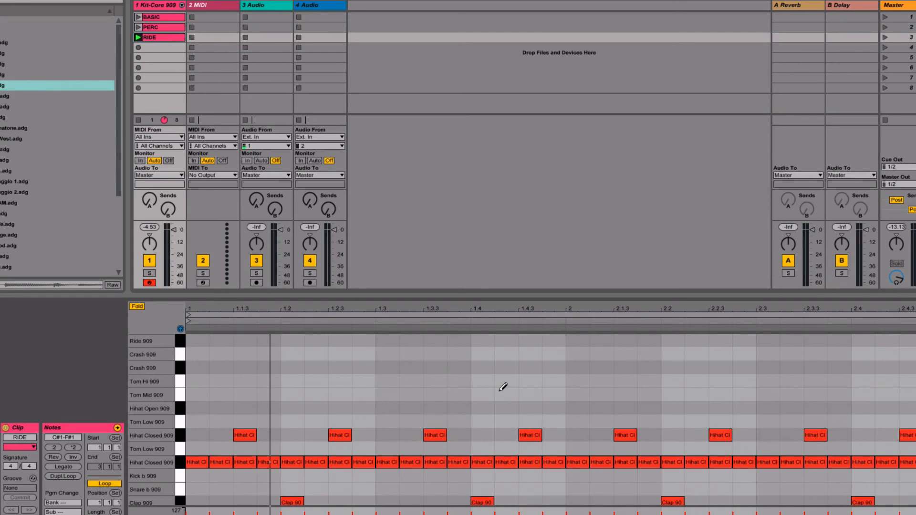
{"action": "scroll", "coordinate": [501, 385], "scroll_direction": "down", "scroll_amount": 3}
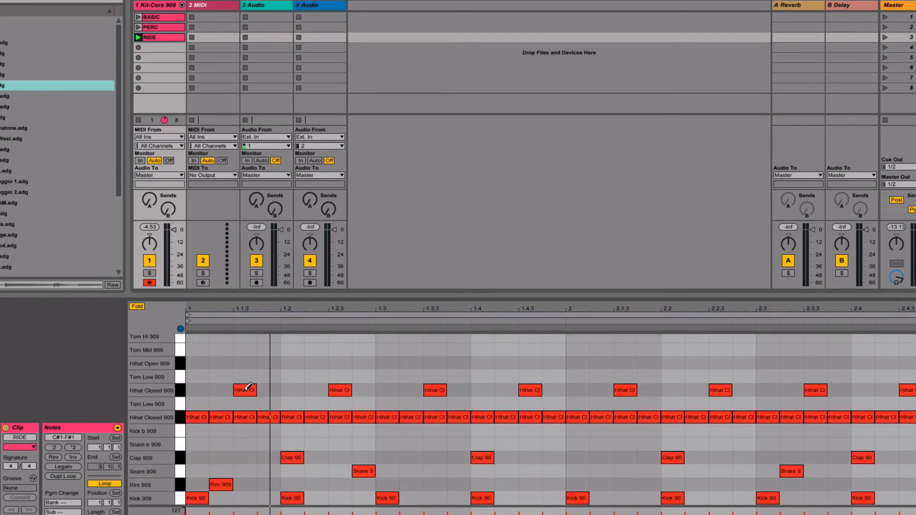
{"action": "scroll", "coordinate": [241, 370], "scroll_direction": "up", "scroll_amount": 3}
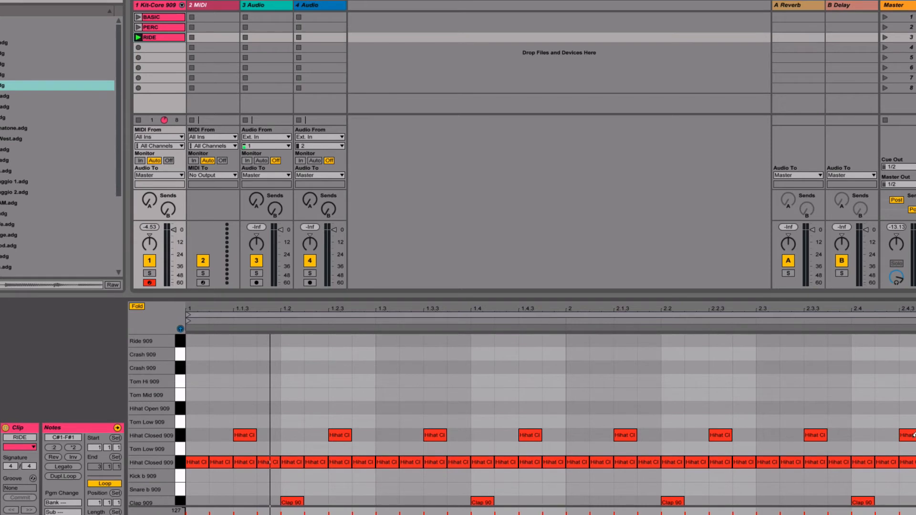
{"action": "left_click", "coordinate": [844, 390]}
{"action": "left_click", "coordinate": [180, 436]}
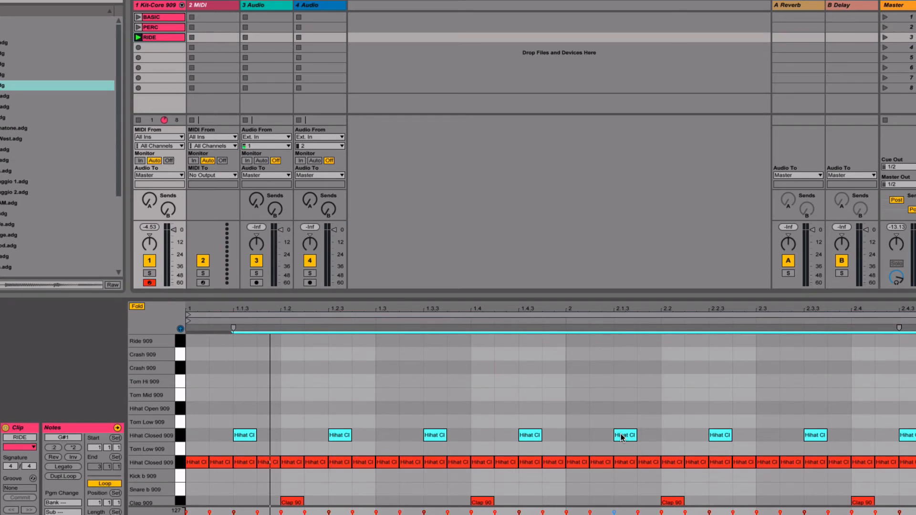
{"action": "left_click_drag", "start_coordinate": [621, 436], "coordinate": [622, 348]}
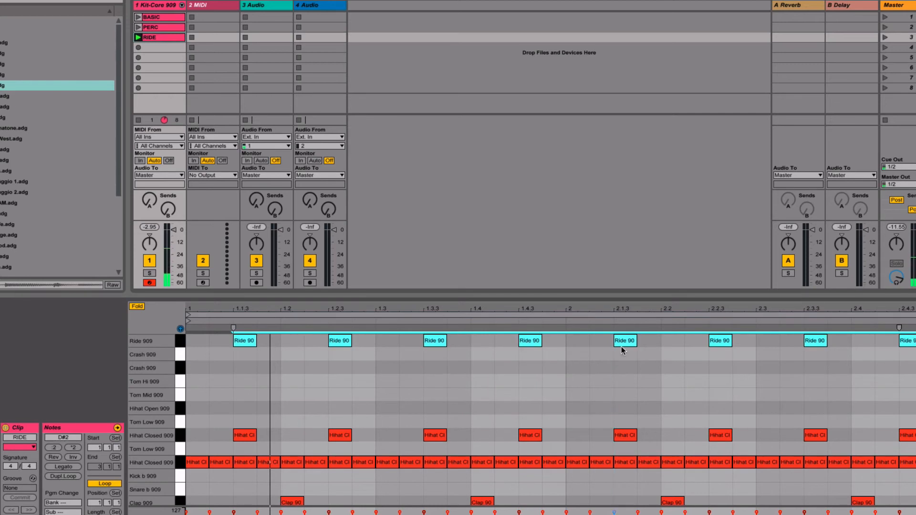
{"action": "left_click", "coordinate": [679, 382]}
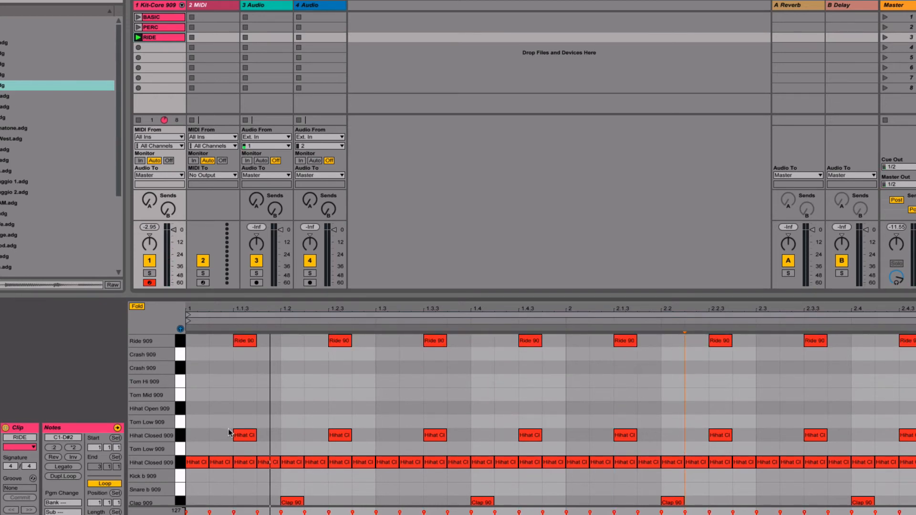
Try moving the off-beat Hihat Closed 909 notes to the Tom Mid 909 lane, and undo the move.
{"action": "left_click", "coordinate": [179, 437]}
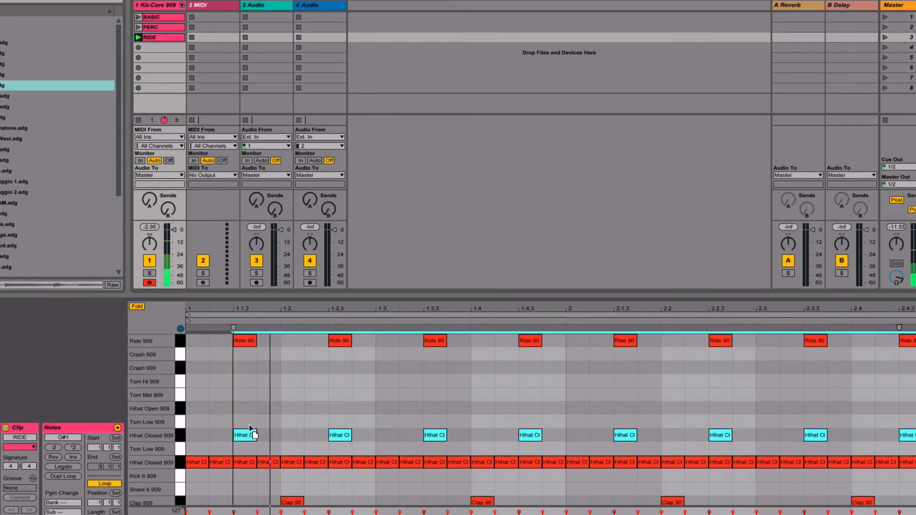
{"action": "left_click_drag", "start_coordinate": [250, 427], "coordinate": [251, 400]}
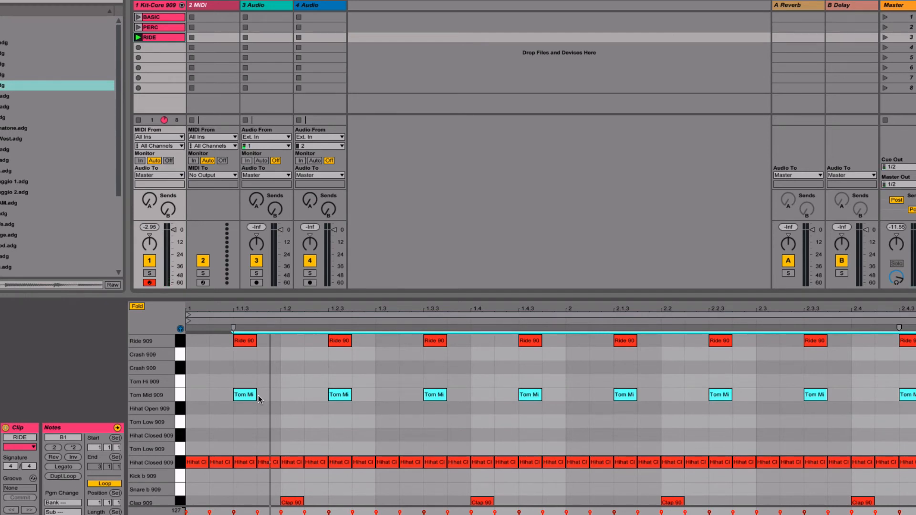
{"action": "key", "text": "ctrl+z"}
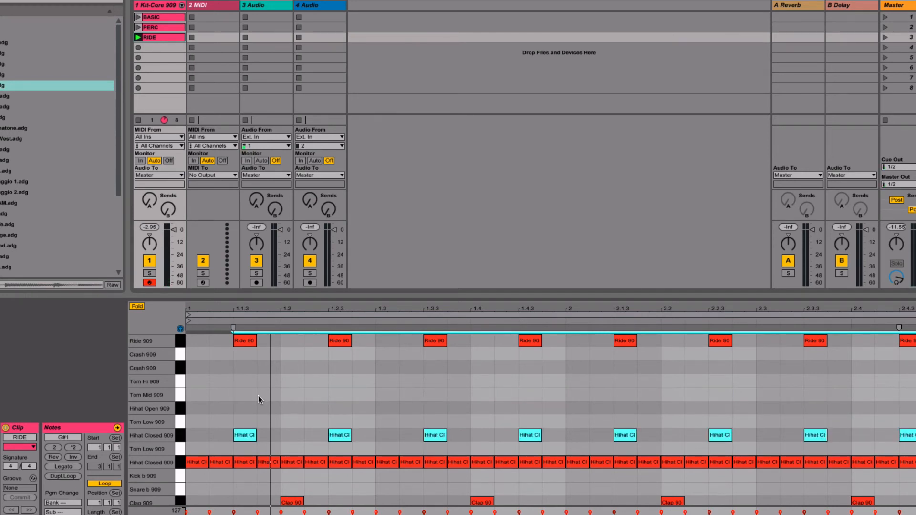
{"action": "left_click", "coordinate": [209, 367]}
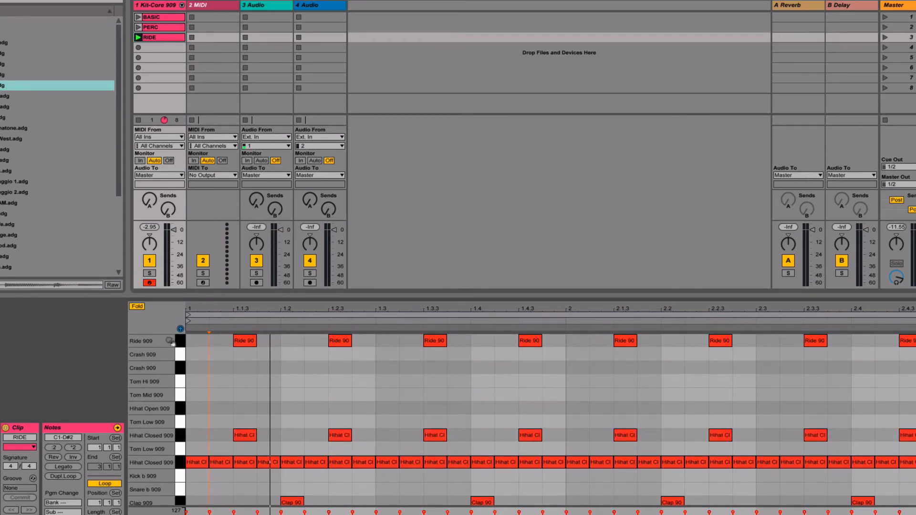
Play the RIDE clip and lower the Ride 909 chain's volume in the mixer.
{"action": "key", "text": "space"}
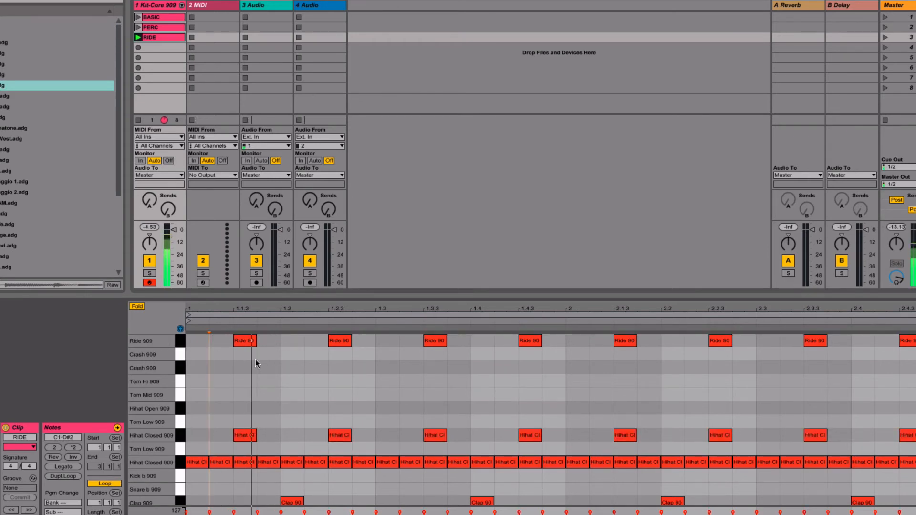
{"action": "left_click", "coordinate": [182, 6]}
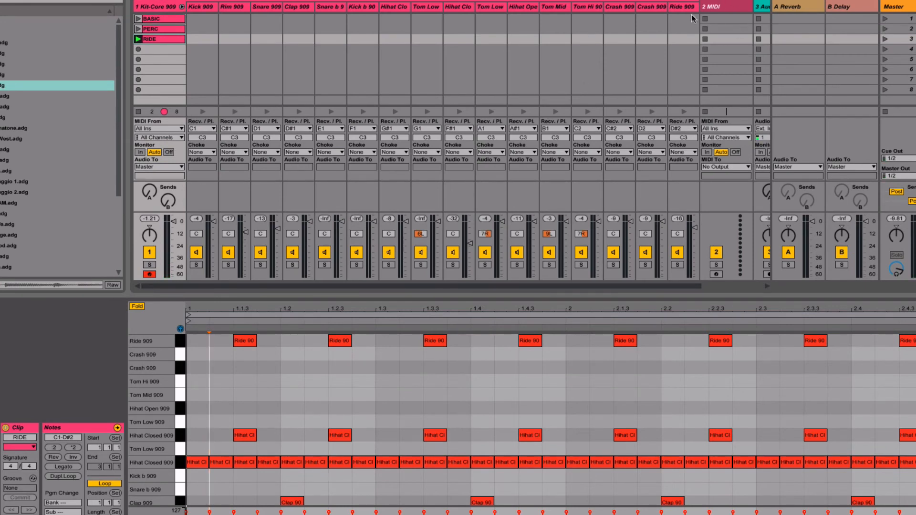
{"action": "left_click", "coordinate": [688, 11]}
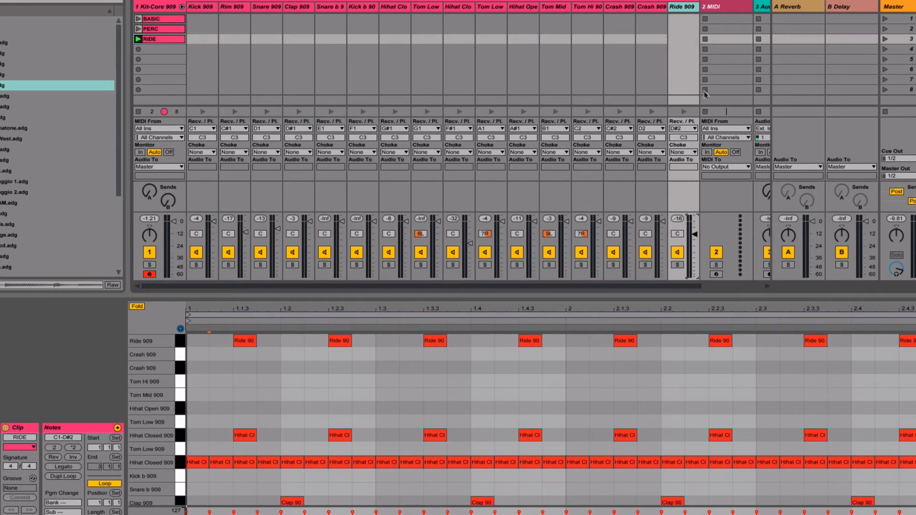
Raise the Ride 909 chain's Attack and, with the RIDE clip playing, set its Glue to 59.
{"action": "left_click", "coordinate": [168, 10]}
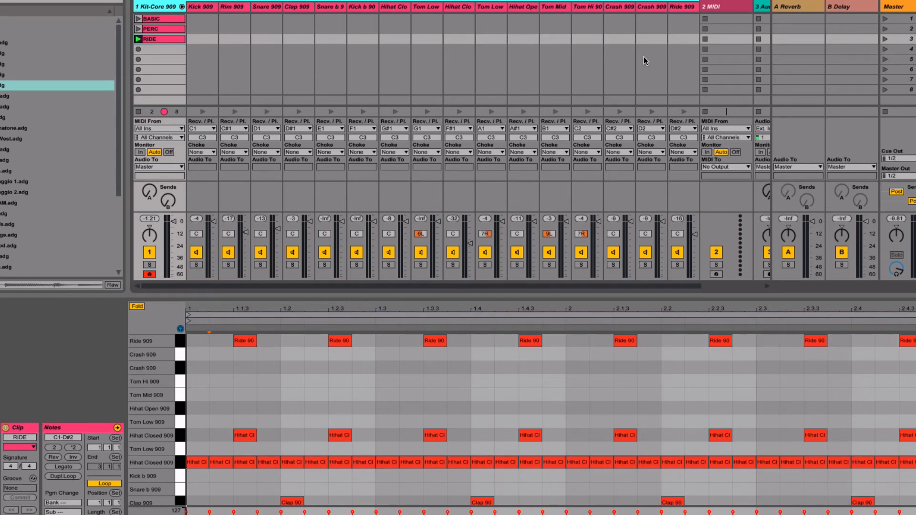
{"action": "left_click", "coordinate": [684, 10]}
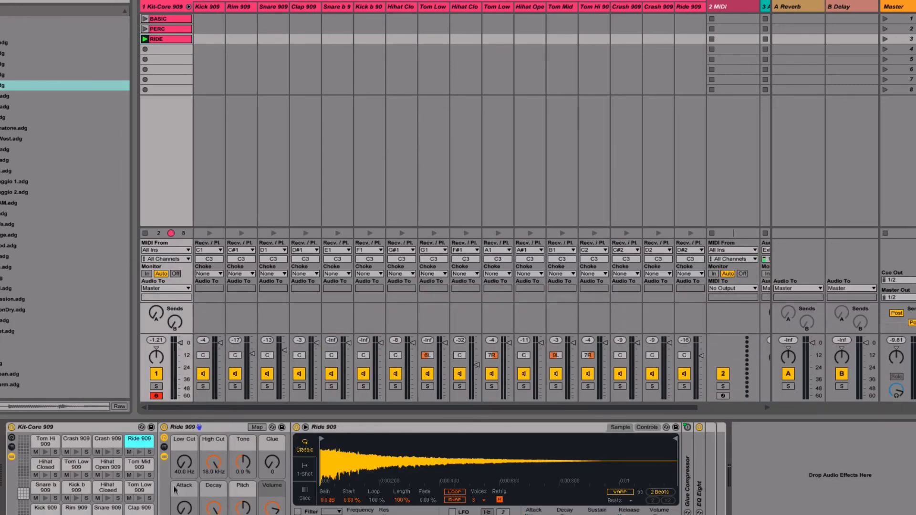
{"action": "left_click_drag", "start_coordinate": [184, 508], "coordinate": [185, 448]}
{"action": "key", "text": "space"}
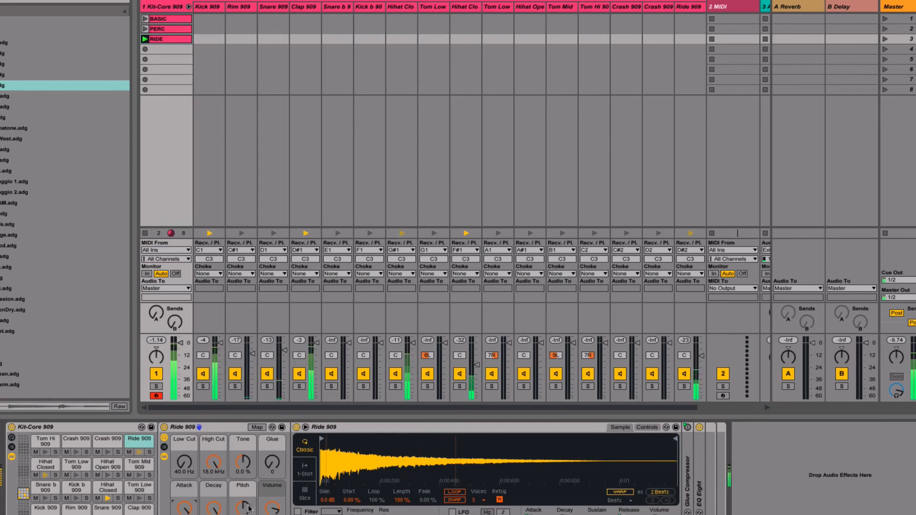
{"action": "left_click_drag", "start_coordinate": [272, 462], "coordinate": [272, 434]}
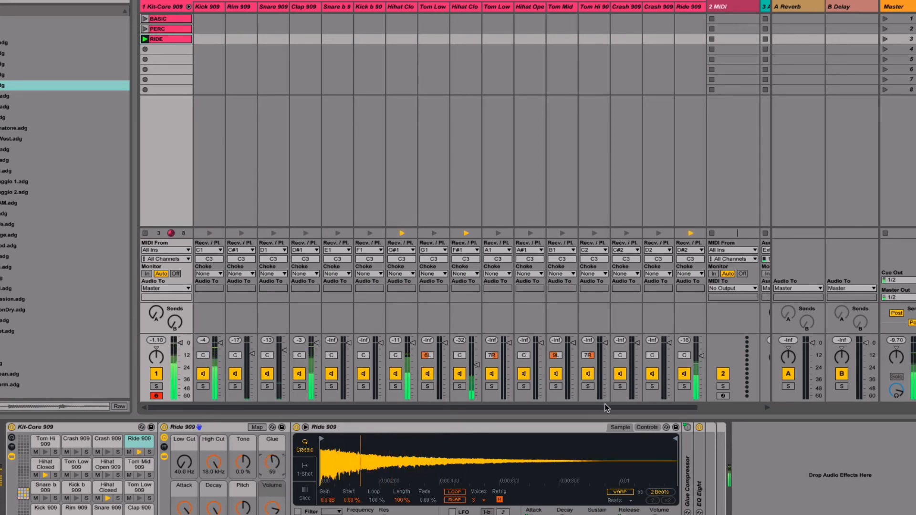
Fine-tune the Ride 909 chain's volume in the mixer, comparing the PERC and RIDE clips during playback.
{"action": "mouse_move", "coordinate": [702, 356]}
{"action": "left_mouse_down"}
{"action": "mouse_move", "coordinate": [702, 372]}
{"action": "mouse_move", "coordinate": [702, 364]}
{"action": "left_mouse_up"}
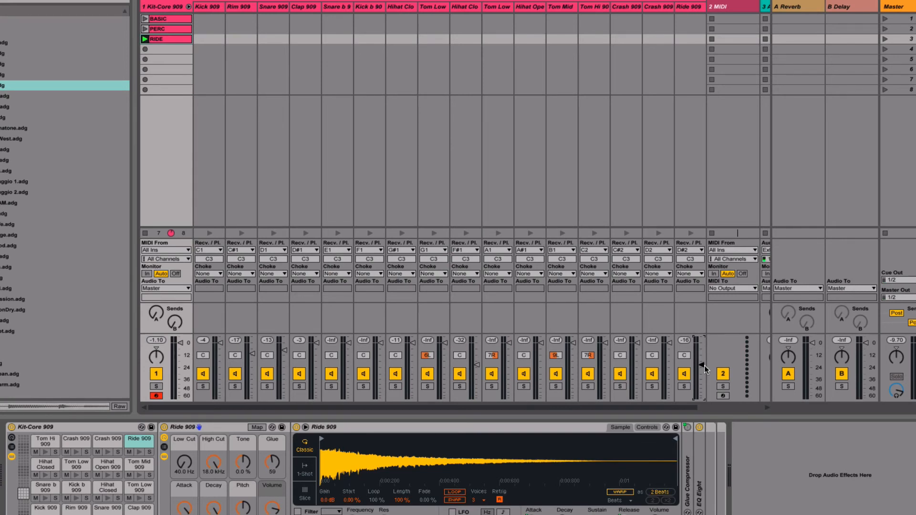
{"action": "left_click", "coordinate": [145, 30]}
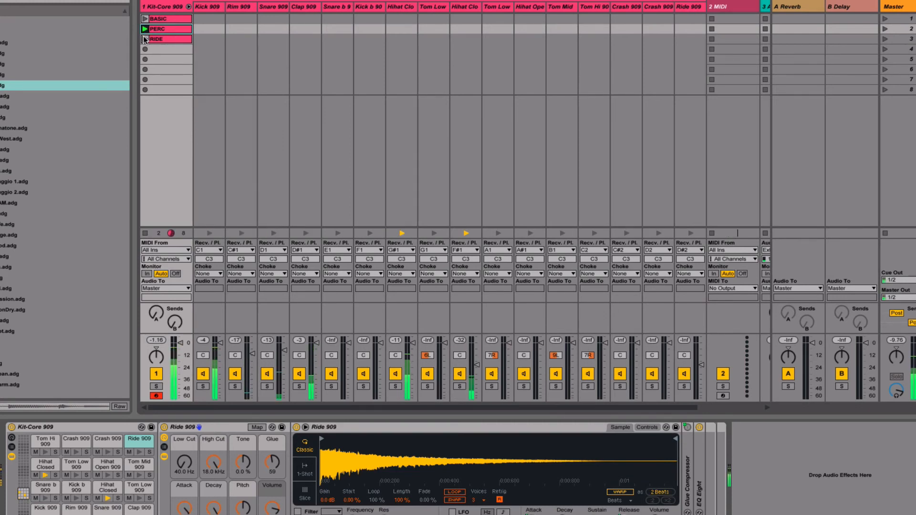
{"action": "left_click", "coordinate": [145, 40]}
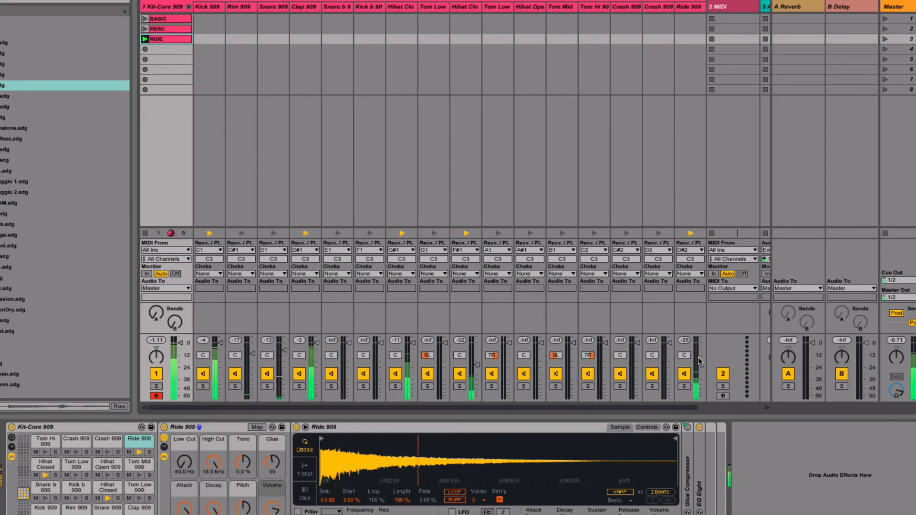
{"action": "left_click_drag", "start_coordinate": [702, 365], "coordinate": [702, 361]}
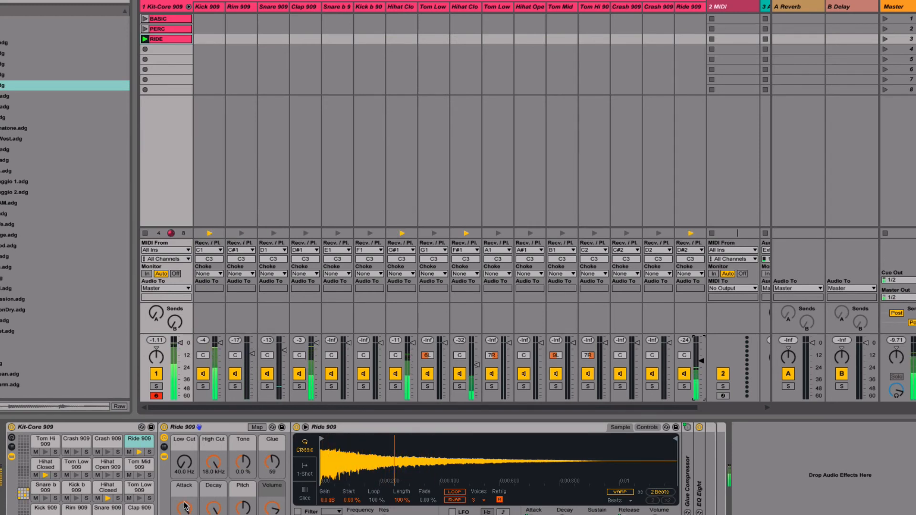
{"action": "key", "text": "space"}
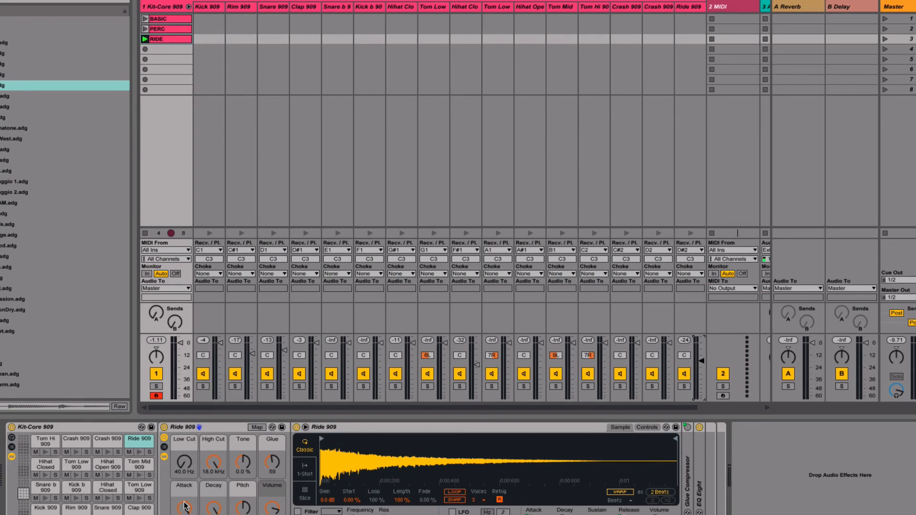
Copy the PERC clip into the fourth slot of the Kit-Core 909 track and name the copy BREAK.
{"action": "left_click", "coordinate": [161, 31]}
{"action": "left_click", "coordinate": [164, 20]}
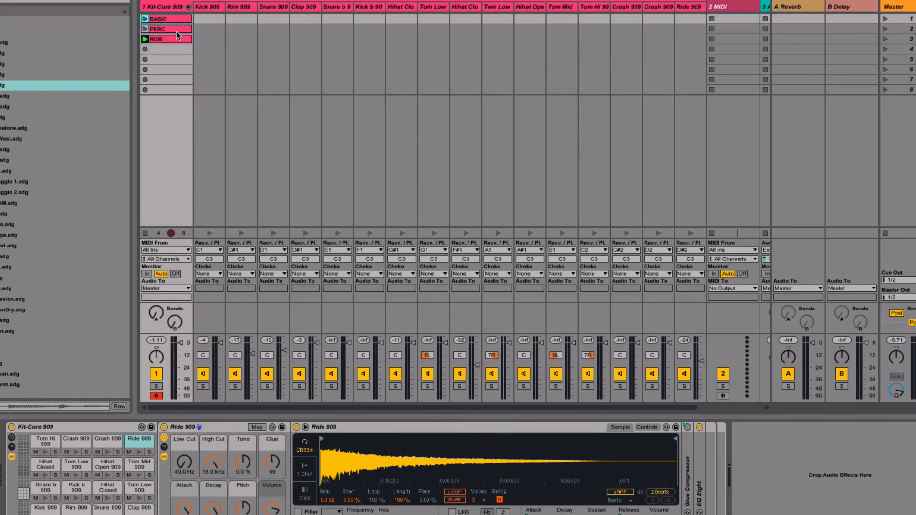
{"action": "left_click", "coordinate": [177, 30]}
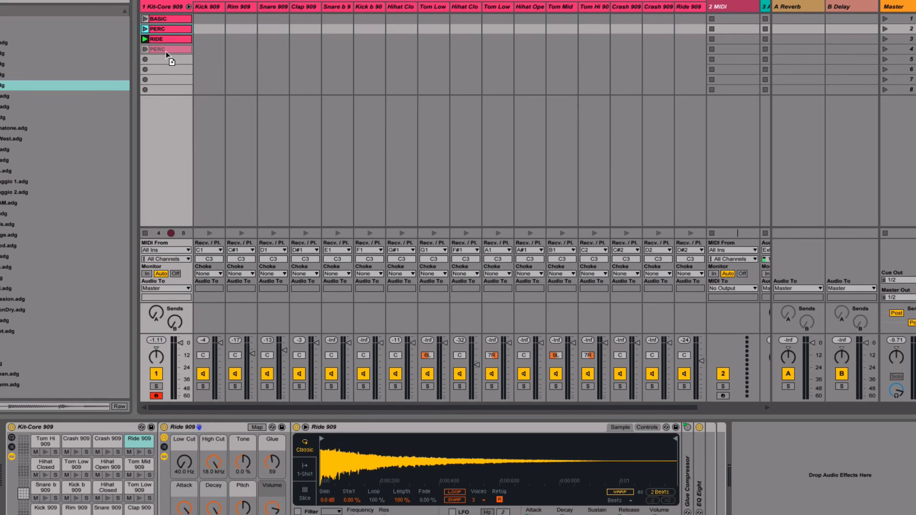
{"action": "left_click_drag", "start_coordinate": [165, 51], "coordinate": [165, 50]}
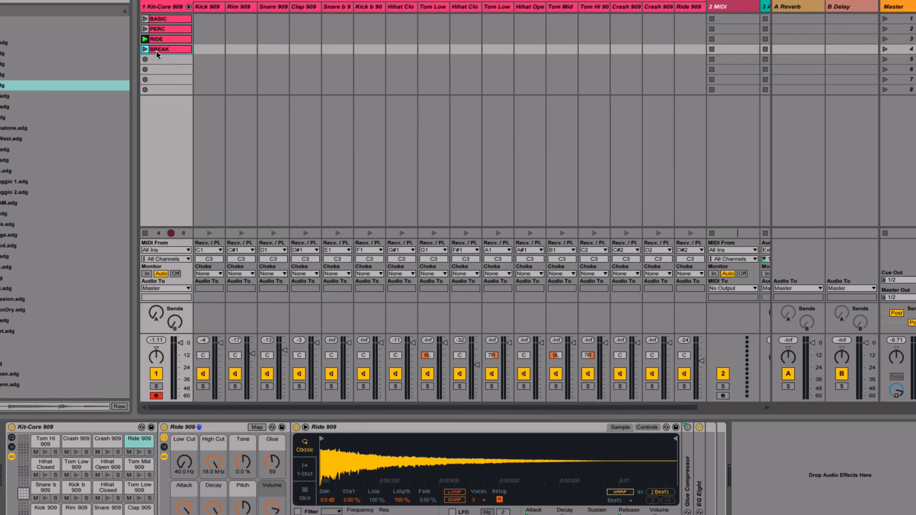
Delete all Kick 909 notes from the BREAK clip.
{"action": "double_click", "coordinate": [156, 50]}
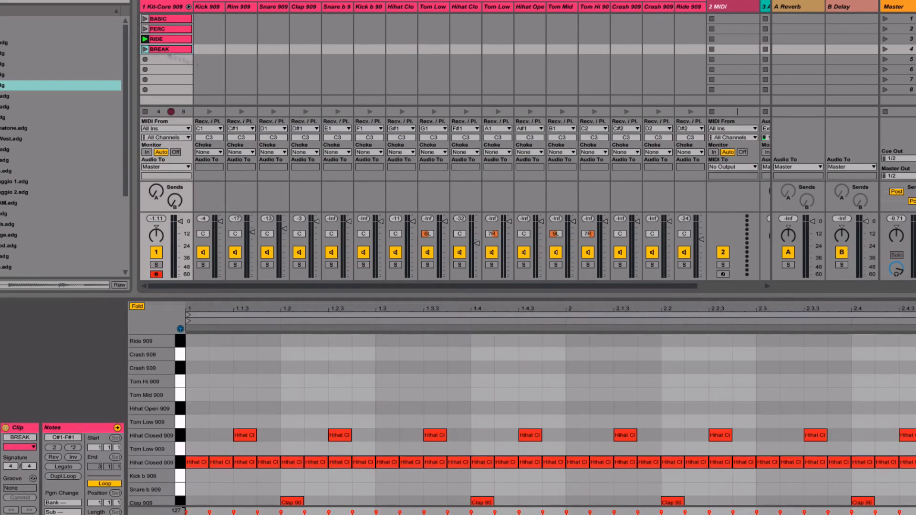
{"action": "scroll", "coordinate": [325, 381], "scroll_direction": "down", "scroll_amount": 3}
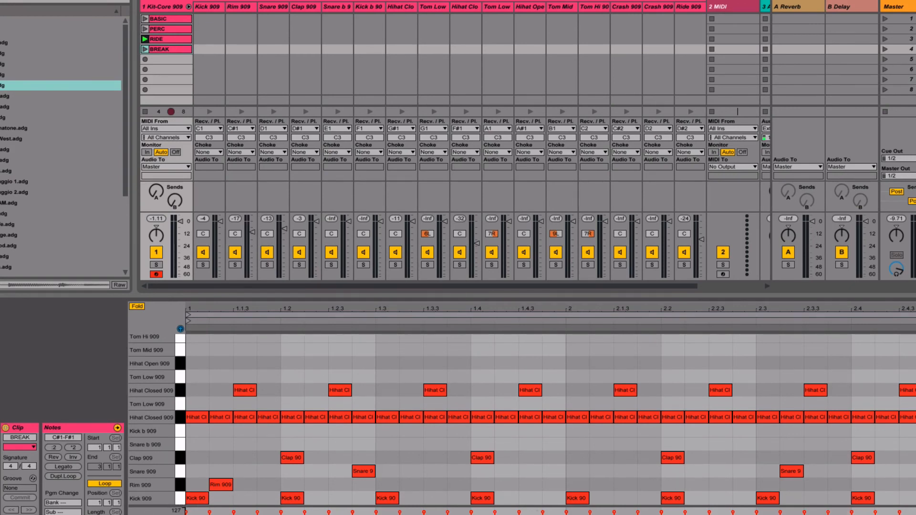
{"action": "left_click", "coordinate": [181, 499]}
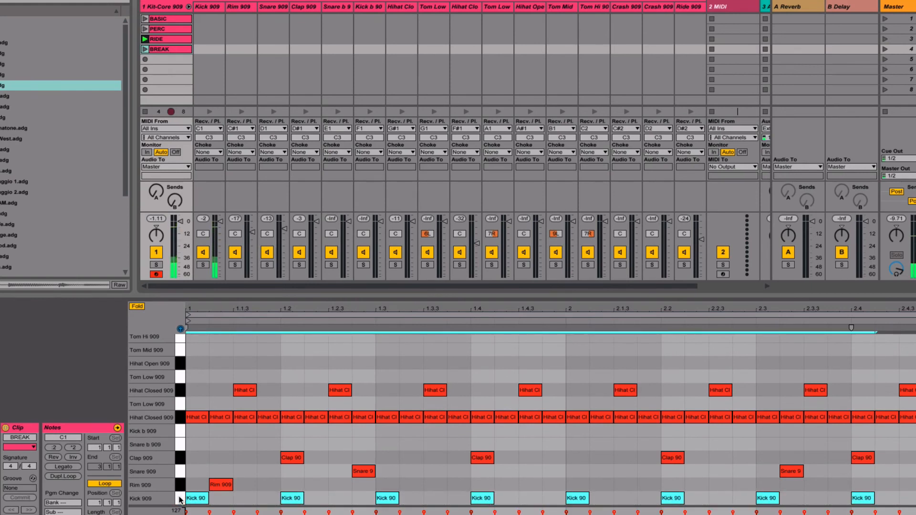
{"action": "key", "text": "Delete"}
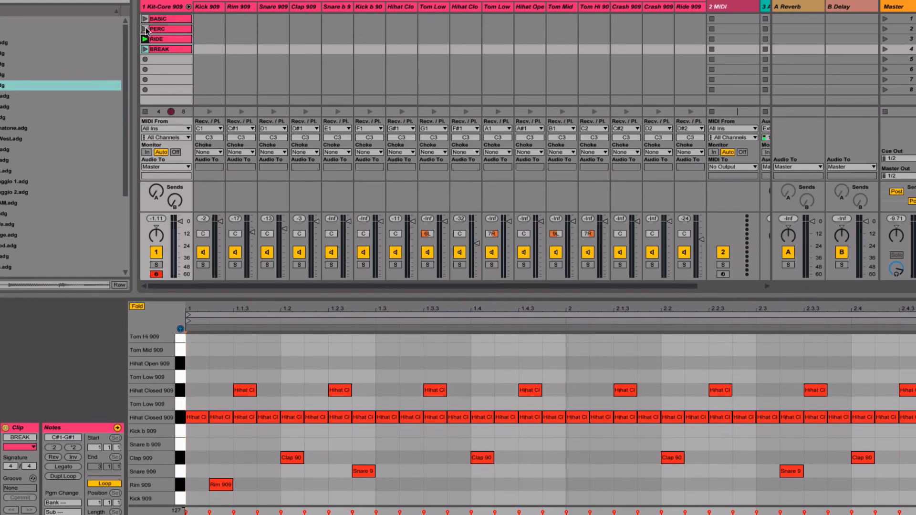
Launch the PERC clip, the BREAK clip and PERC again to compare the beat with and without kick.
{"action": "left_click", "coordinate": [145, 27]}
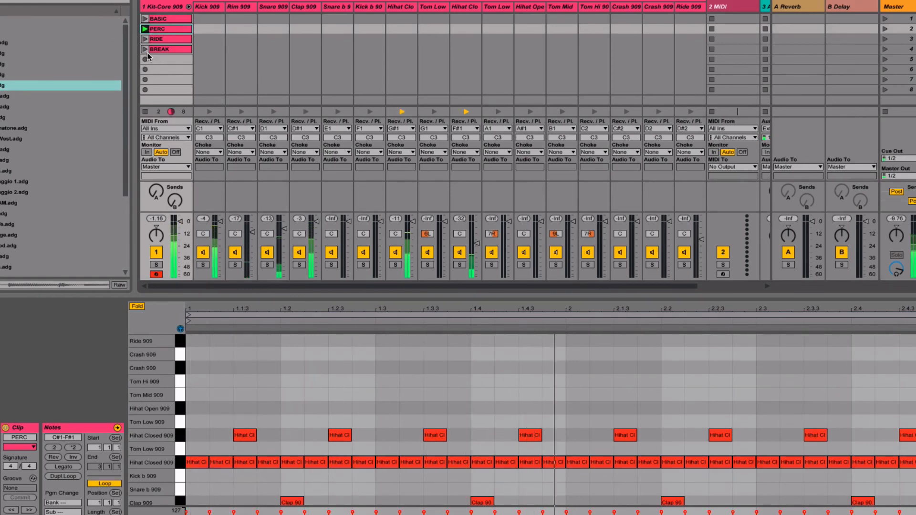
{"action": "left_click", "coordinate": [143, 50]}
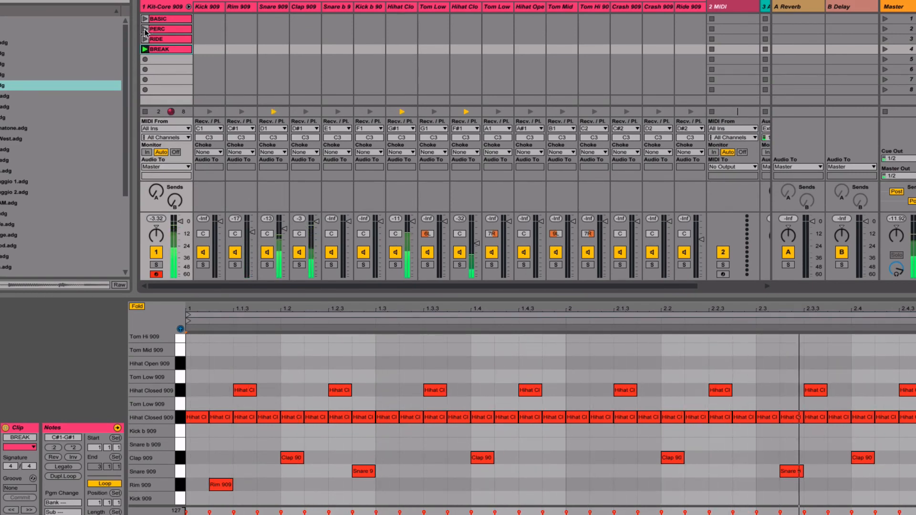
{"action": "left_click", "coordinate": [145, 29]}
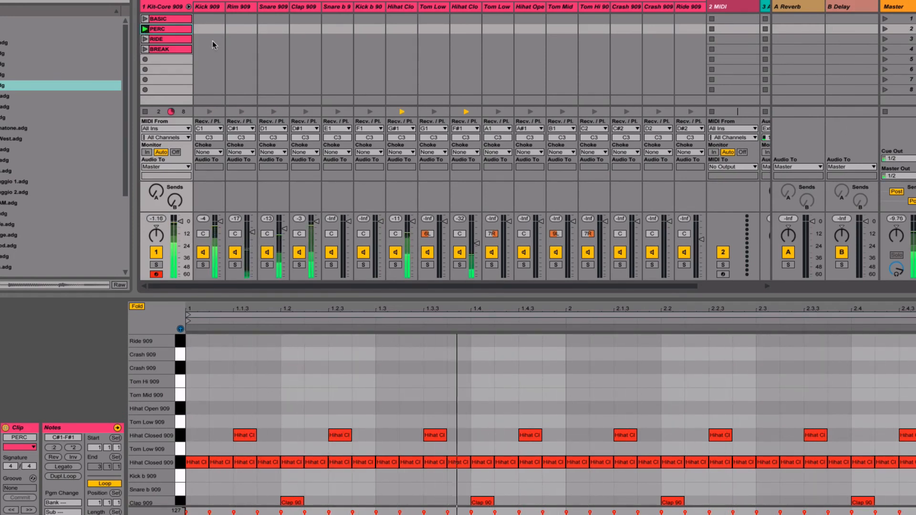
Copy the PERC clip from Session View to bar 1 of the Kit-Core 909 track in Arrangement View.
{"action": "key", "text": "Tab"}
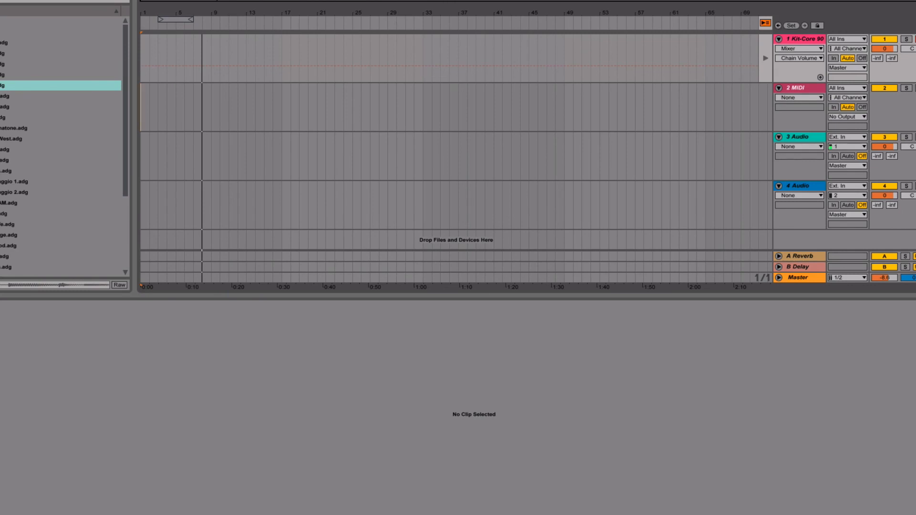
{"action": "key", "text": "Tab"}
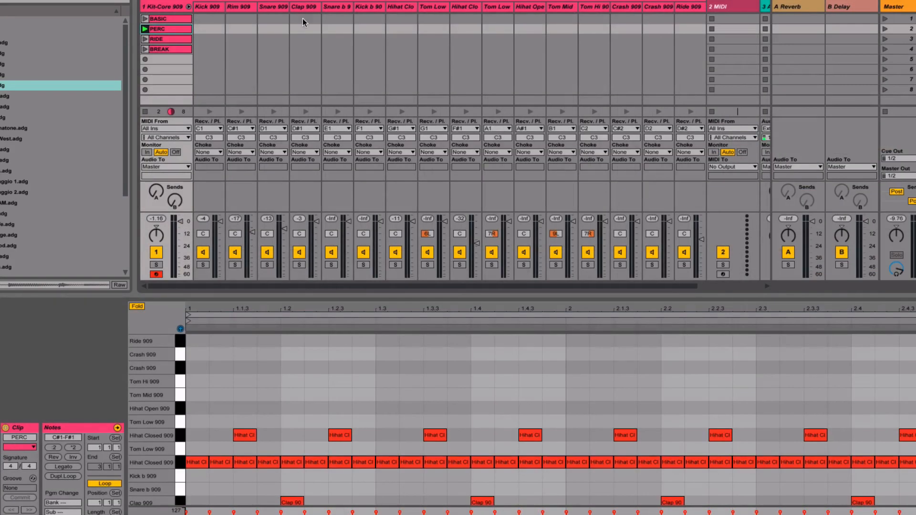
{"action": "left_click", "coordinate": [174, 19]}
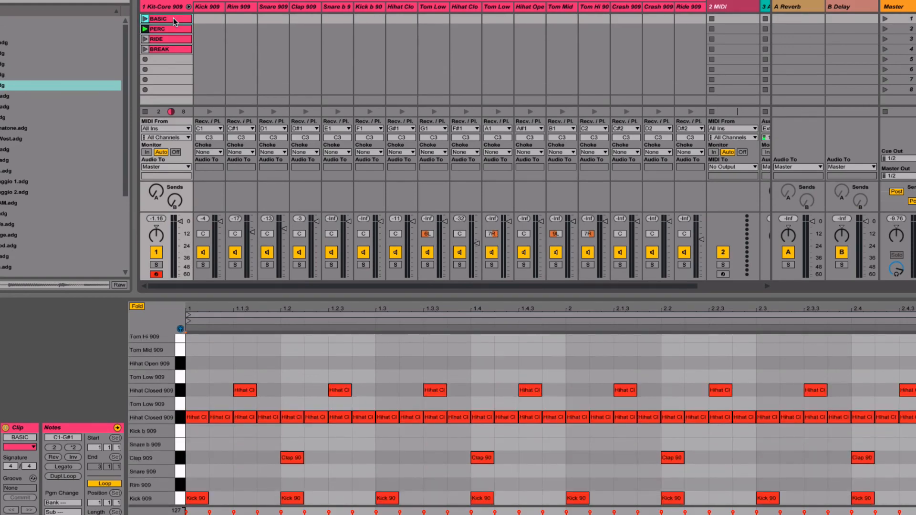
{"action": "left_click", "coordinate": [159, 31]}
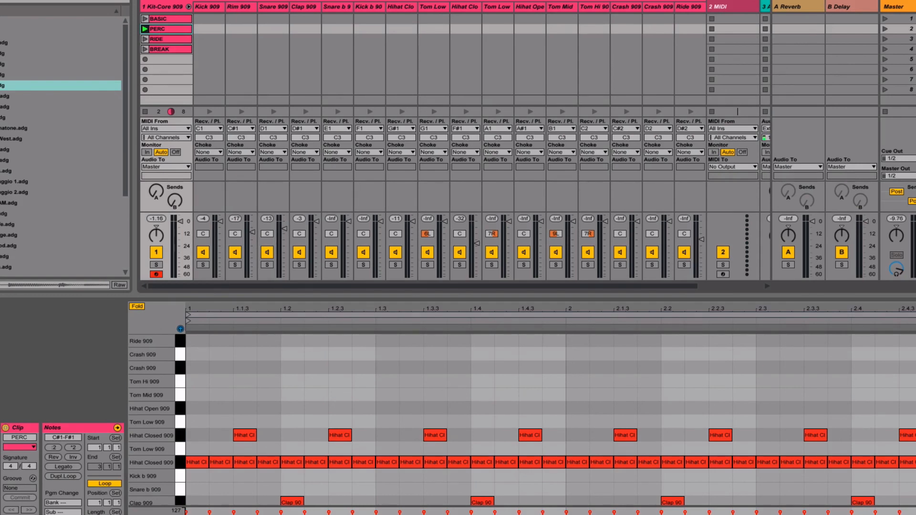
{"action": "key", "text": "Tab"}
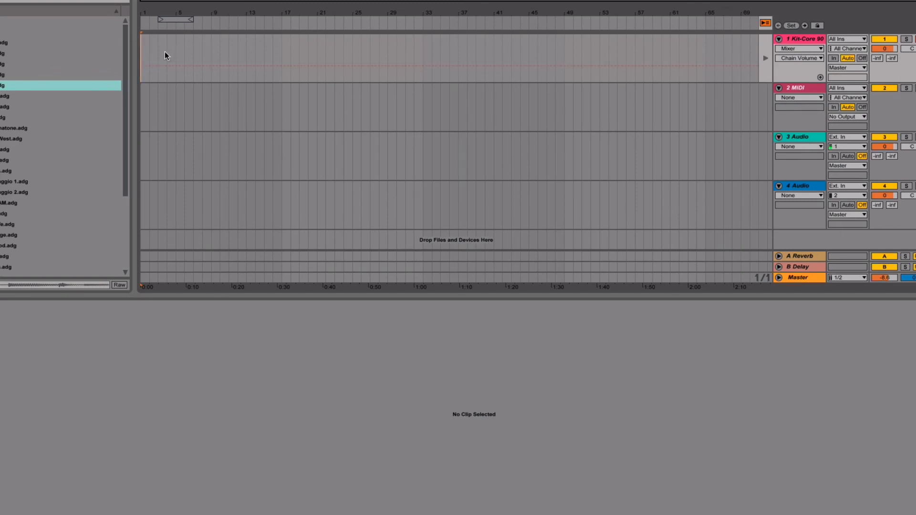
{"action": "key", "text": "ctrl+v"}
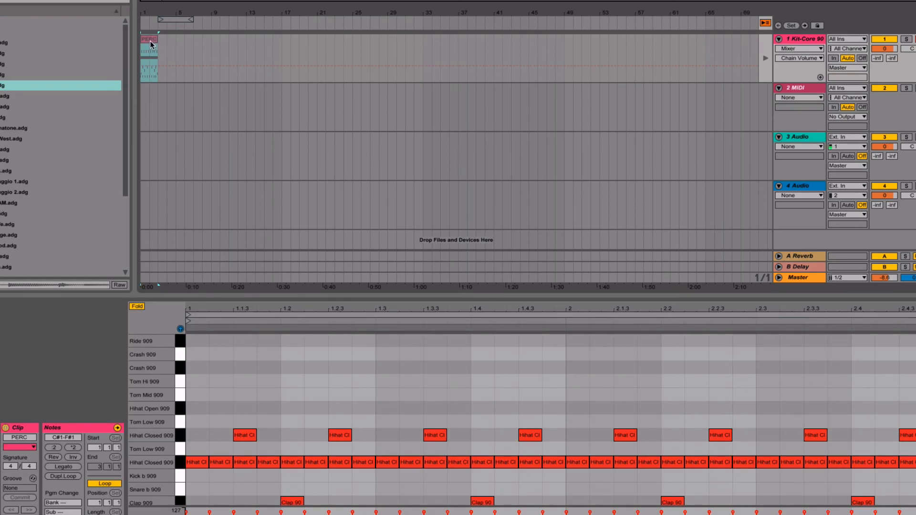
Duplicate the arranged PERC clip three times and consolidate the four copies into one eight-bar clip.
{"action": "key", "text": "ctrl+d"}
{"action": "key", "text": "ctrl+d"}
{"action": "key", "text": "ctrl+d"}
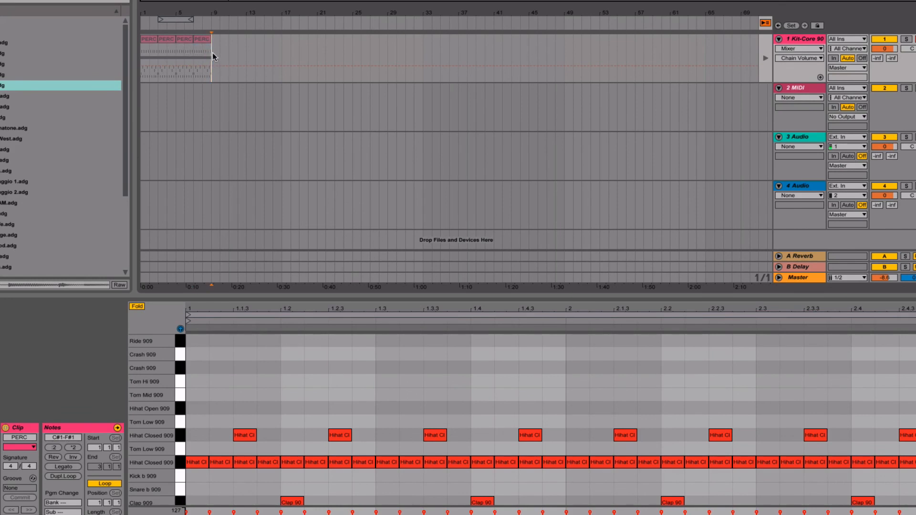
{"action": "left_click_drag", "start_coordinate": [212, 52], "coordinate": [119, 57]}
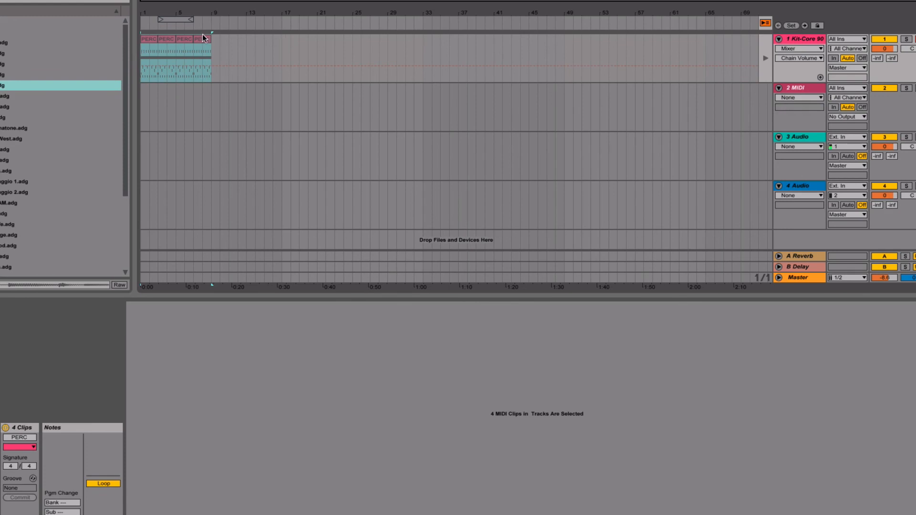
{"action": "key", "text": "ctrl+j"}
Place the insertion point at bar 9 of the Kit-Core 909 track, directly after the consolidated PERC clip.
{"action": "left_click", "coordinate": [230, 56]}
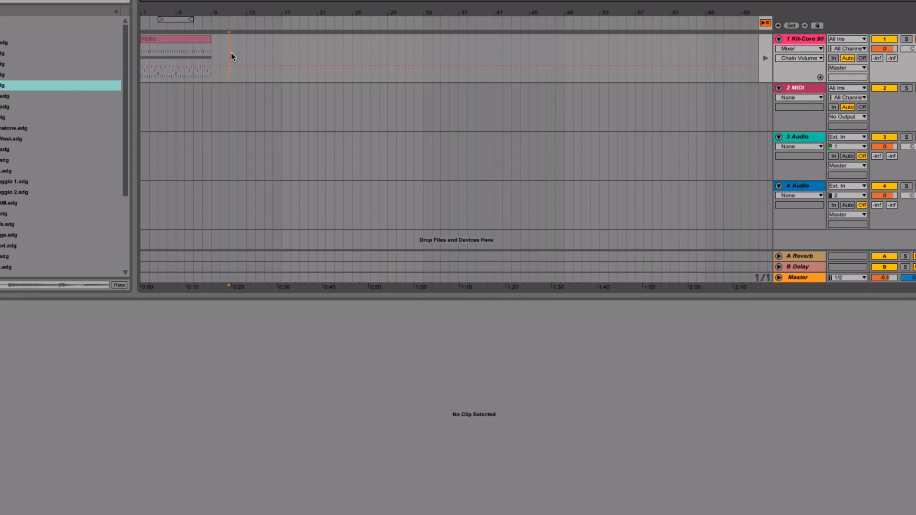
{"action": "left_click", "coordinate": [213, 52]}
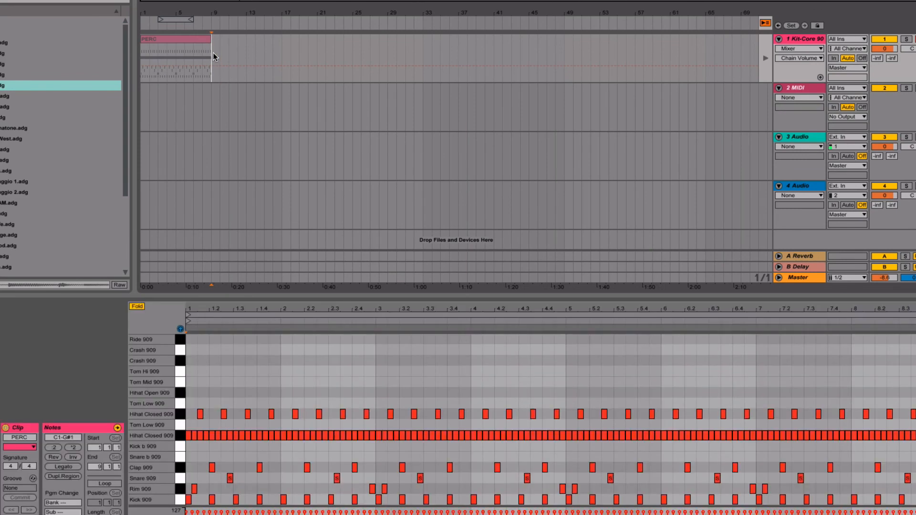